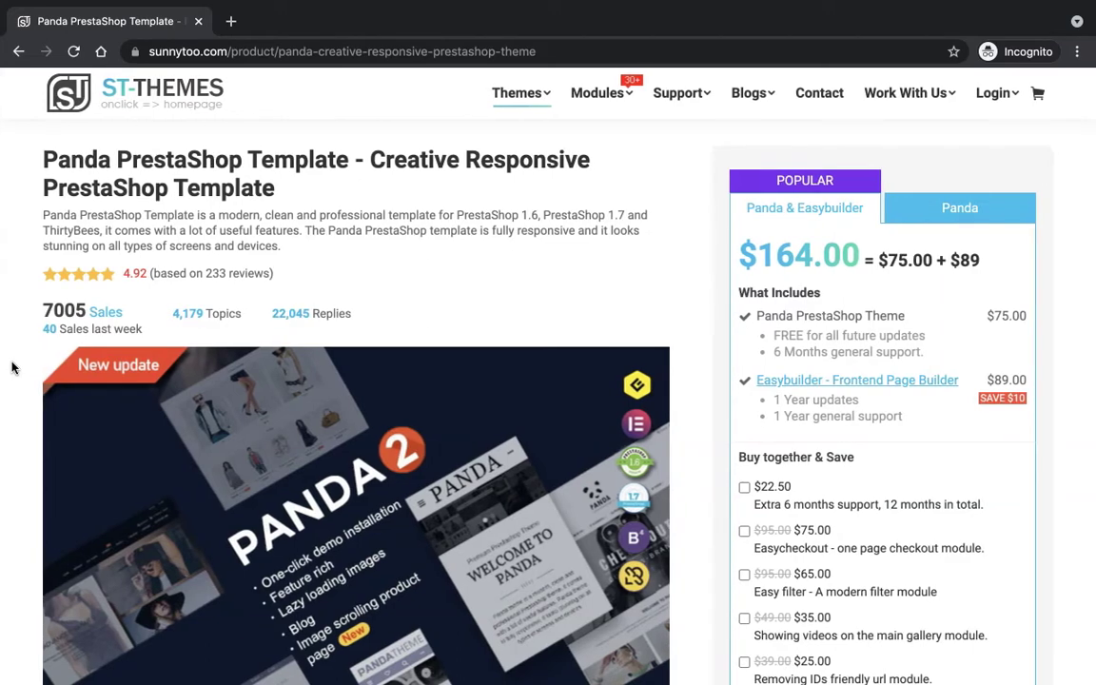
# Step: Review the ST-Themes downloads page, including Panda V2.6.3 for PS 1.7.1.0 - 1.7.7.5 and Easybuilder
pyautogui.press('super+grave')
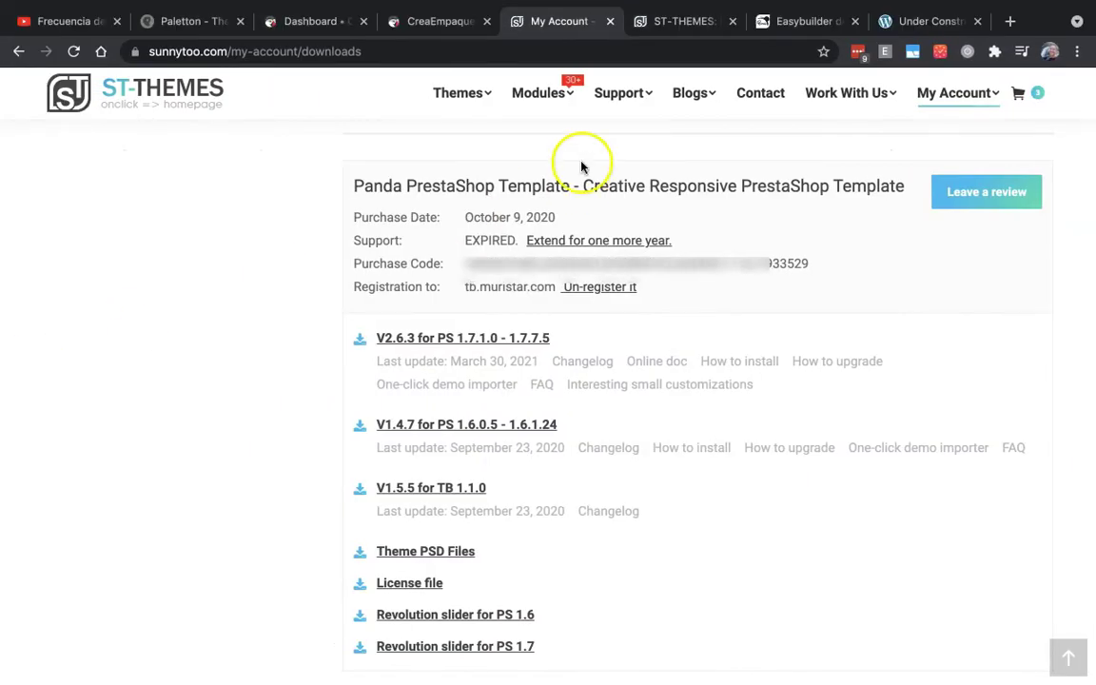
pyautogui.moveTo(954, 108)
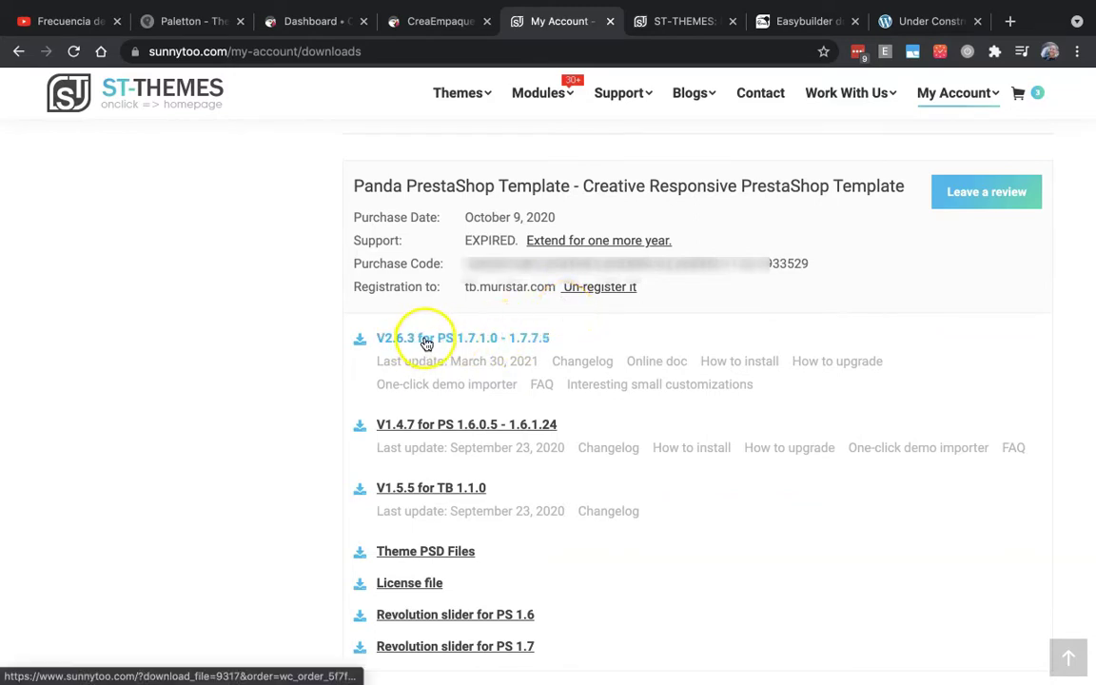
pyautogui.scroll(-6, 264, 449)
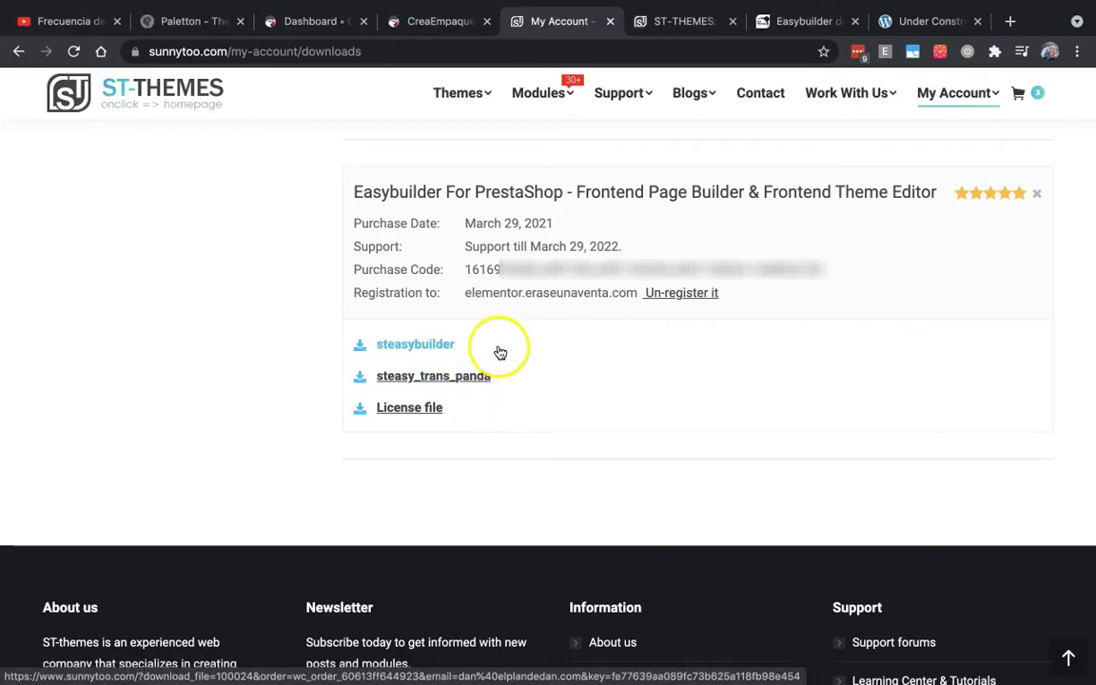
pyautogui.scroll(1, 275, 323)
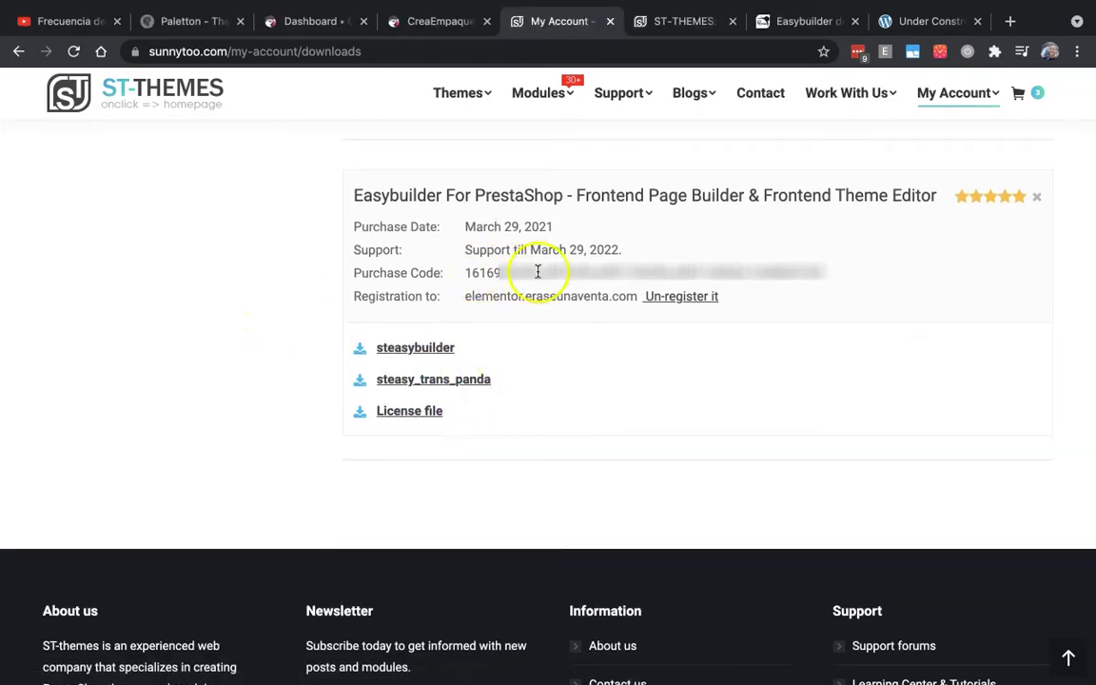
pyautogui.scroll(4, 277, 337)
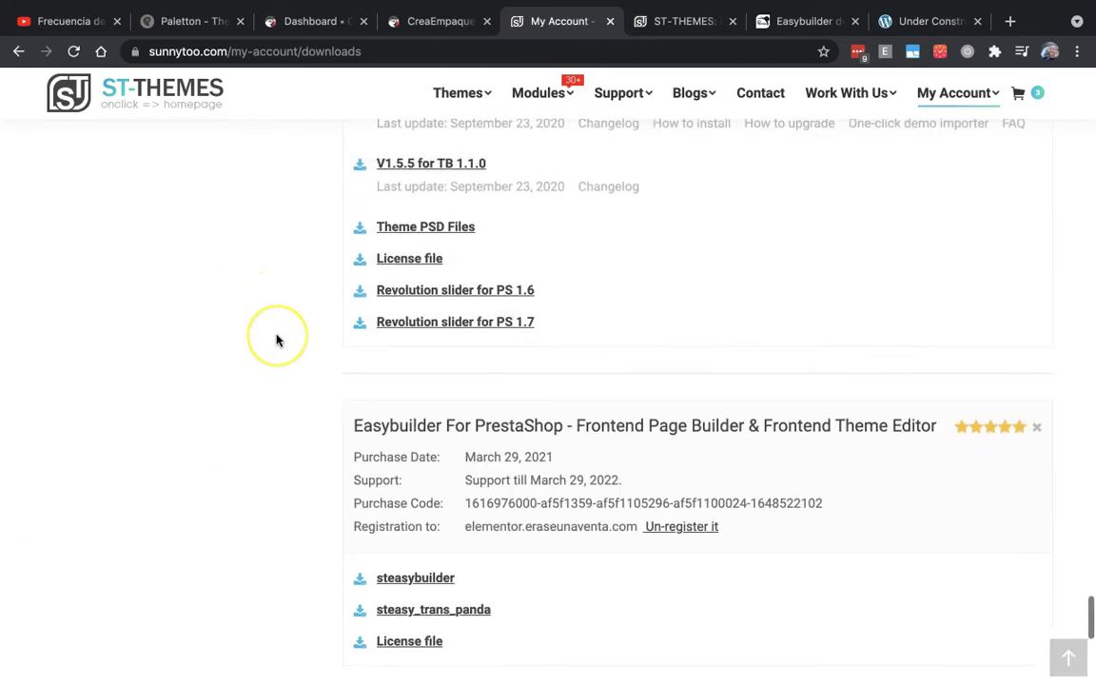
pyautogui.scroll(5, 277, 339)
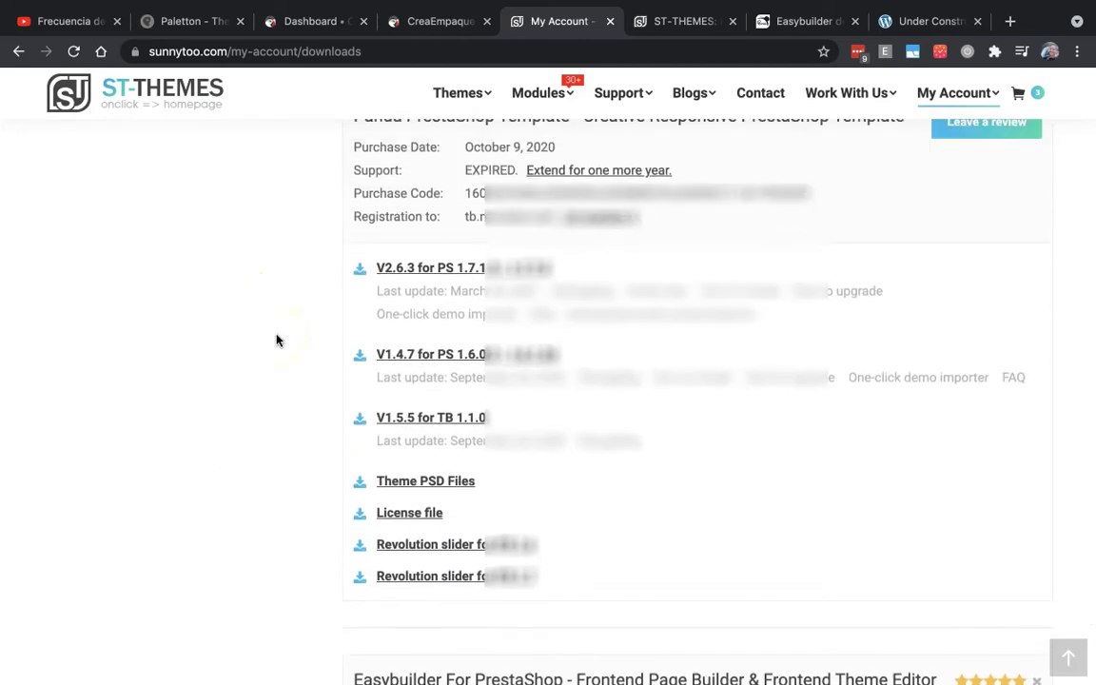
pyautogui.hscroll(-3, 277, 340)
pyautogui.scroll(1, 286, 341)
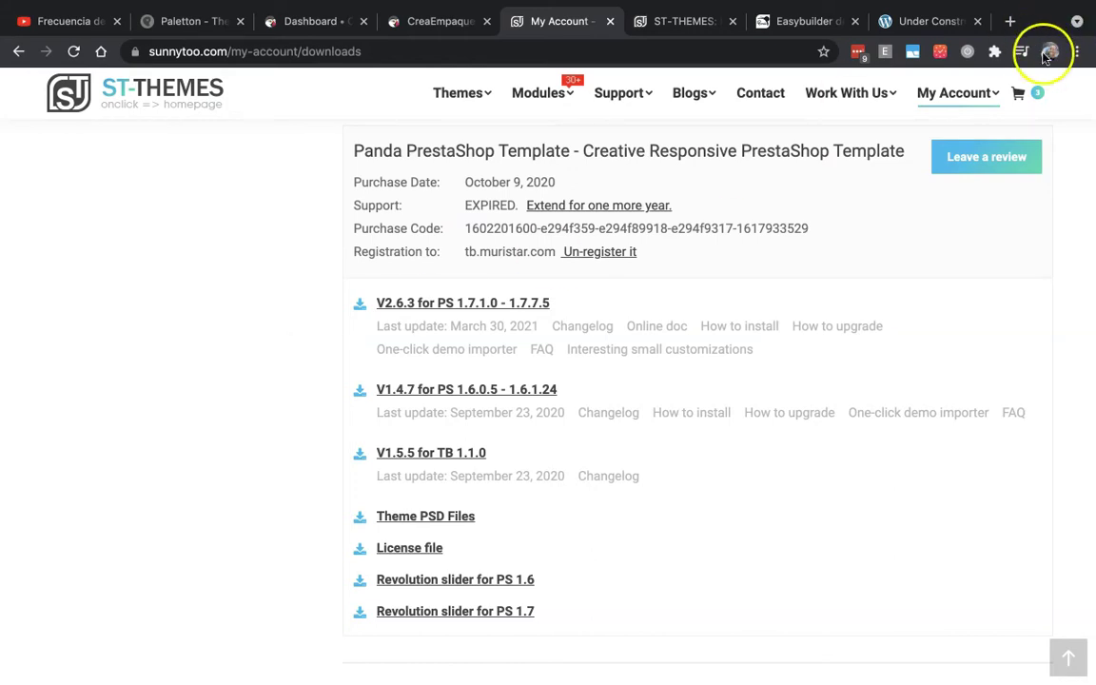
# Step: View the ST-THEMES YouTube channel's videos, then return to the ST-Themes Easybuilder page
pyautogui.hotkey('ctrl', 'shift', 't')
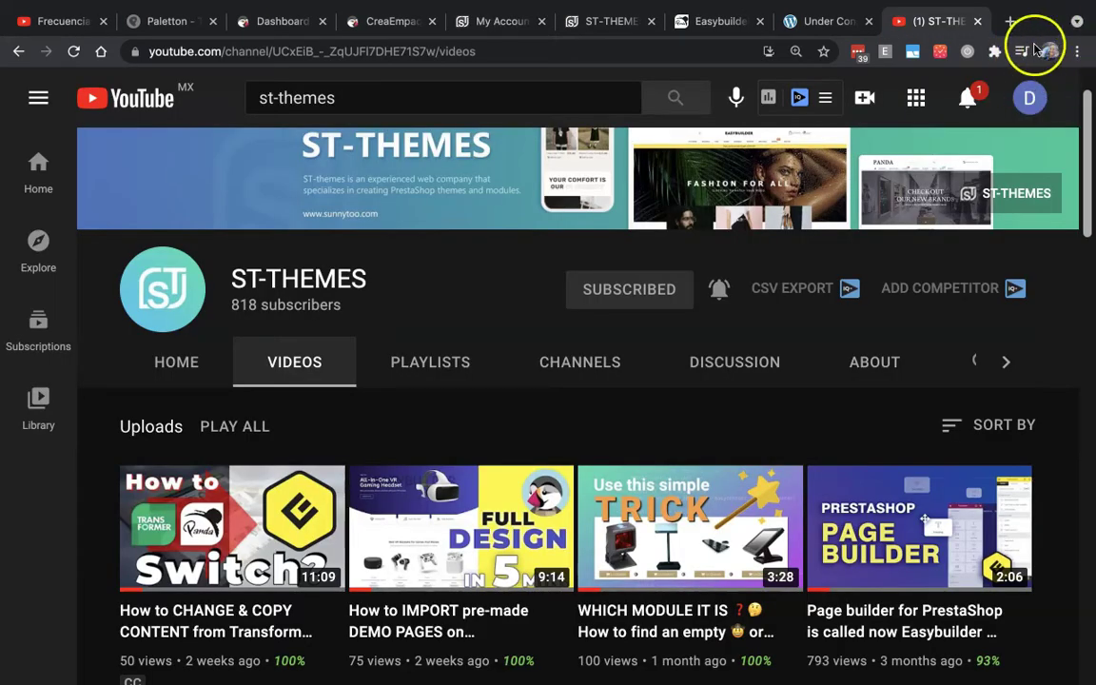
pyautogui.moveTo(167, 557)
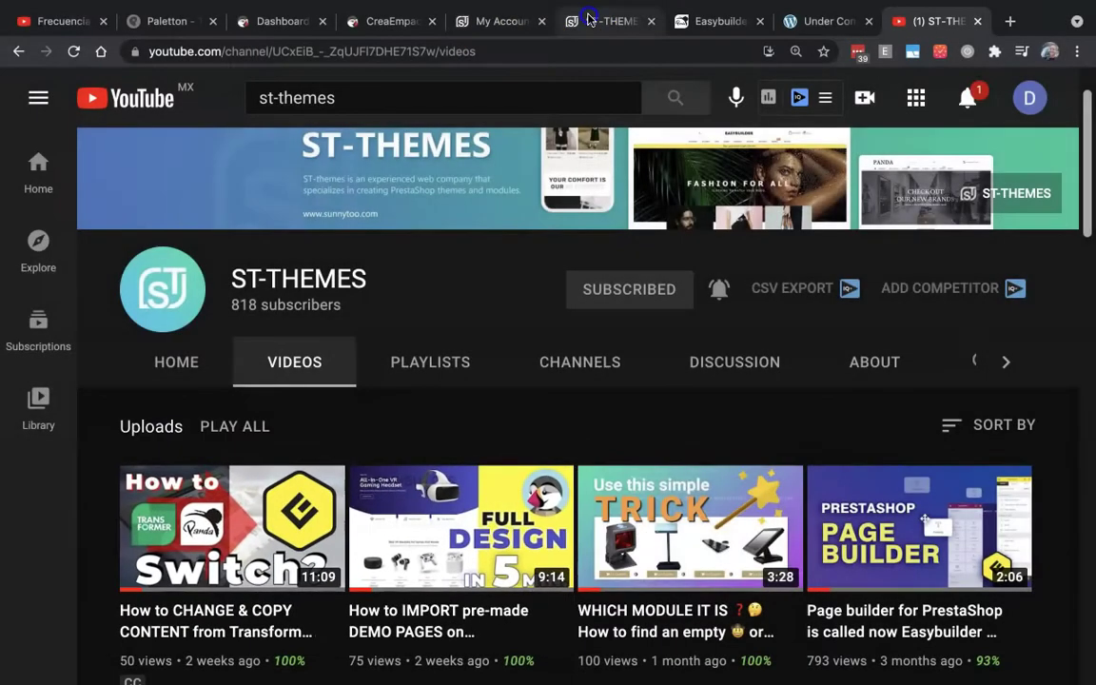
pyautogui.click(590, 19)
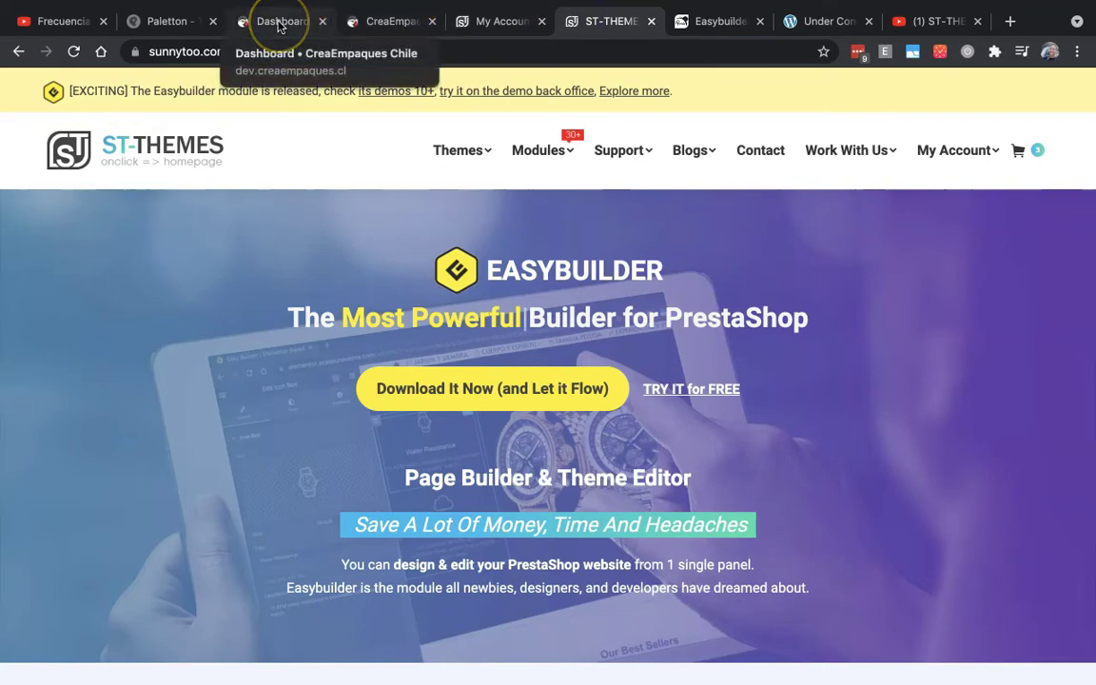
# Step: In Finder, open 0 ST modules > Theme for PS 1.7 to locate panda.zip, then return to Chrome
pyautogui.press('super+Tab')
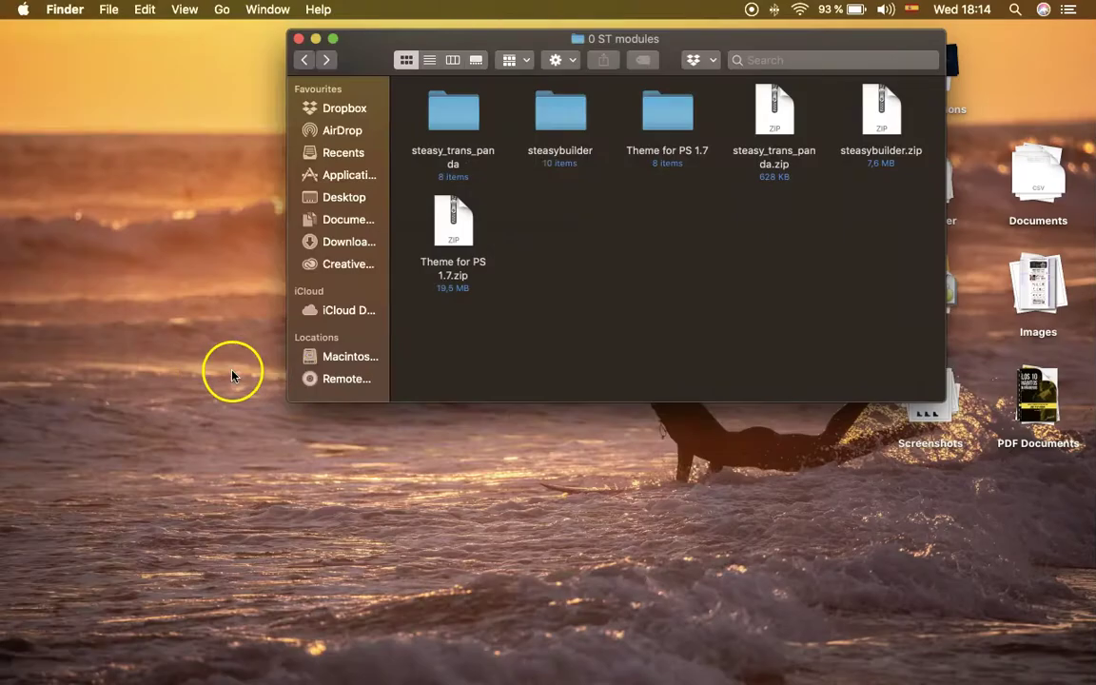
pyautogui.click(472, 229)
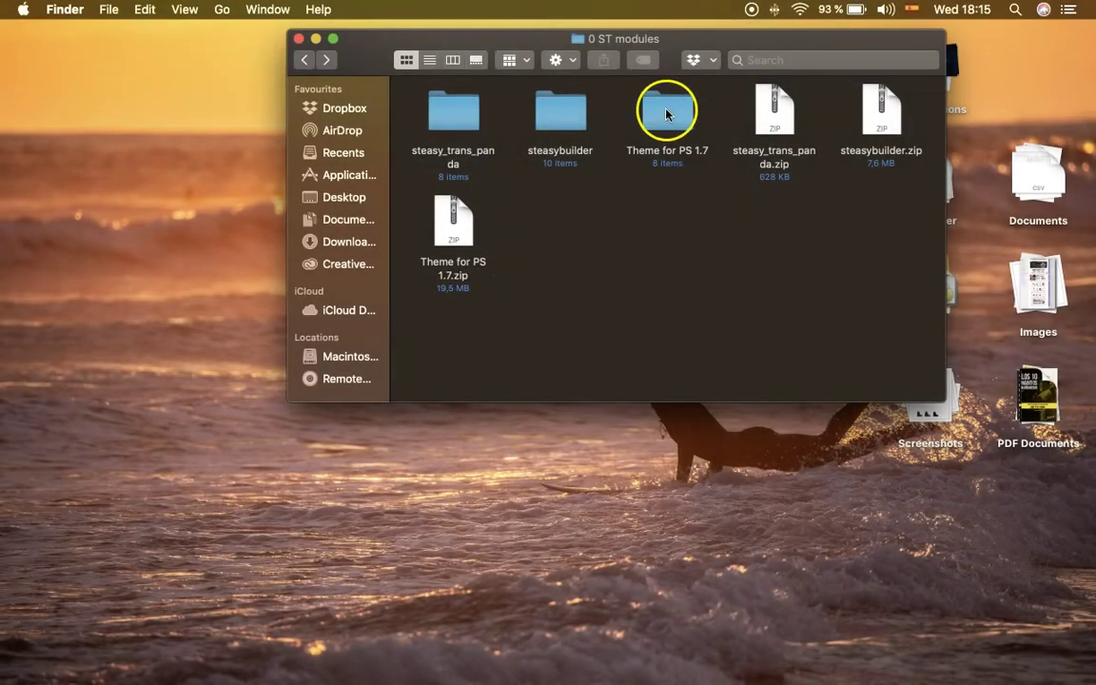
pyautogui.doubleClick(666, 114)
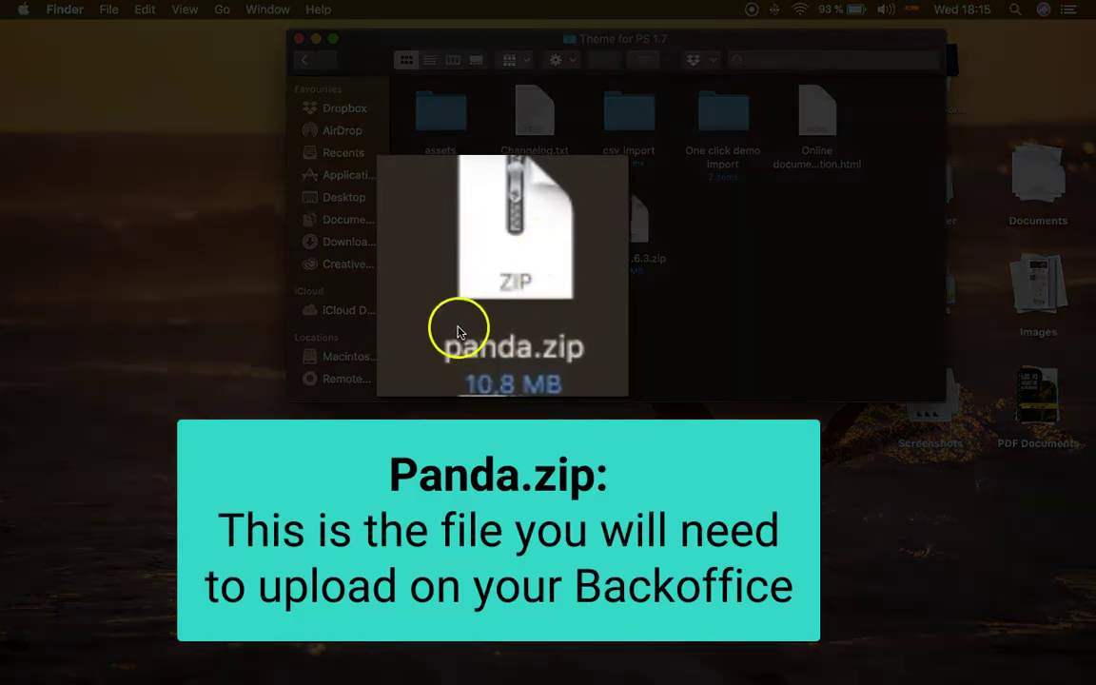
pyautogui.click(301, 61)
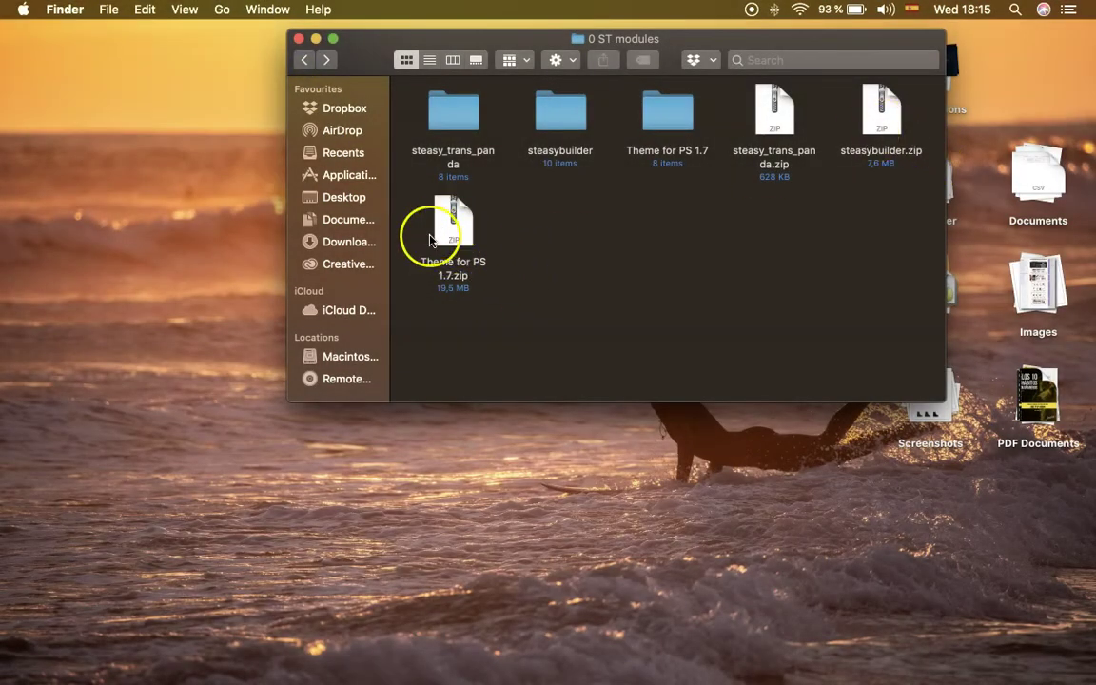
pyautogui.doubleClick(682, 131)
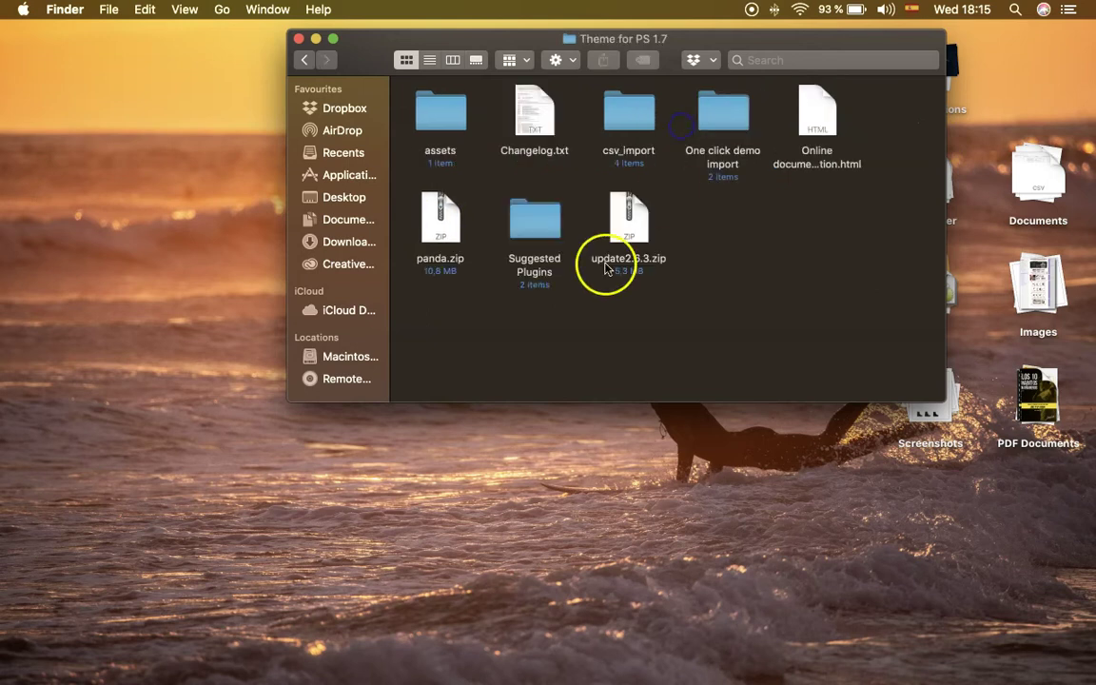
pyautogui.hotkey('ctrl', 'Right')
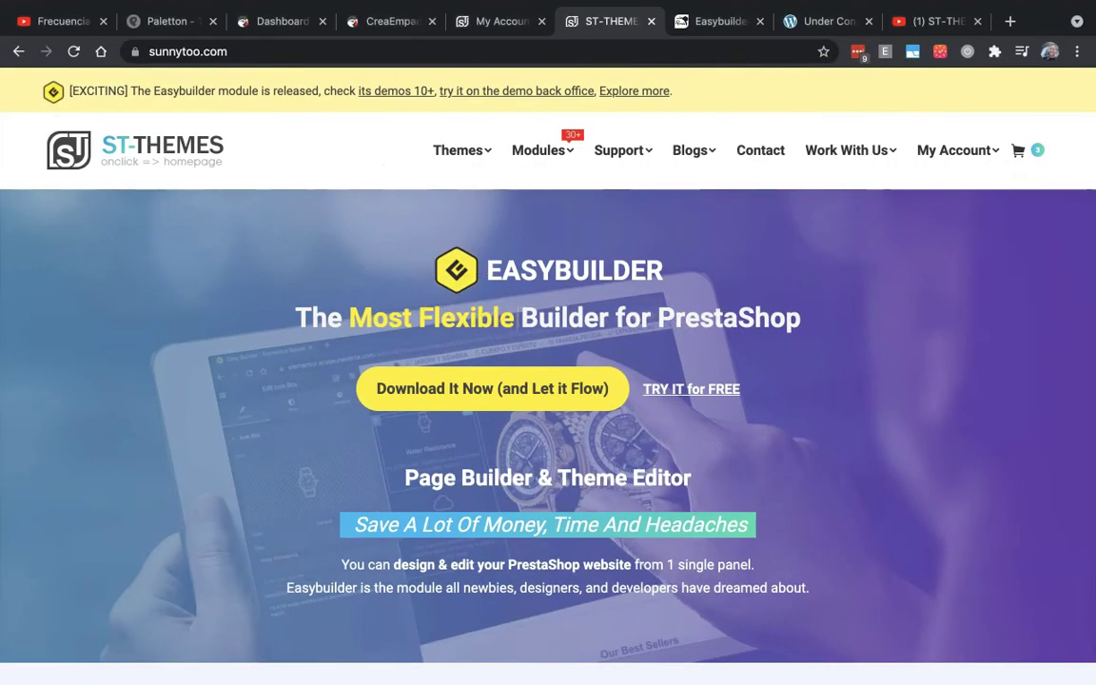
# Step: Go to Design > Theme & Logo in the back office and start adding a new theme
pyautogui.click(274, 25)
pyautogui.click(66, 472)
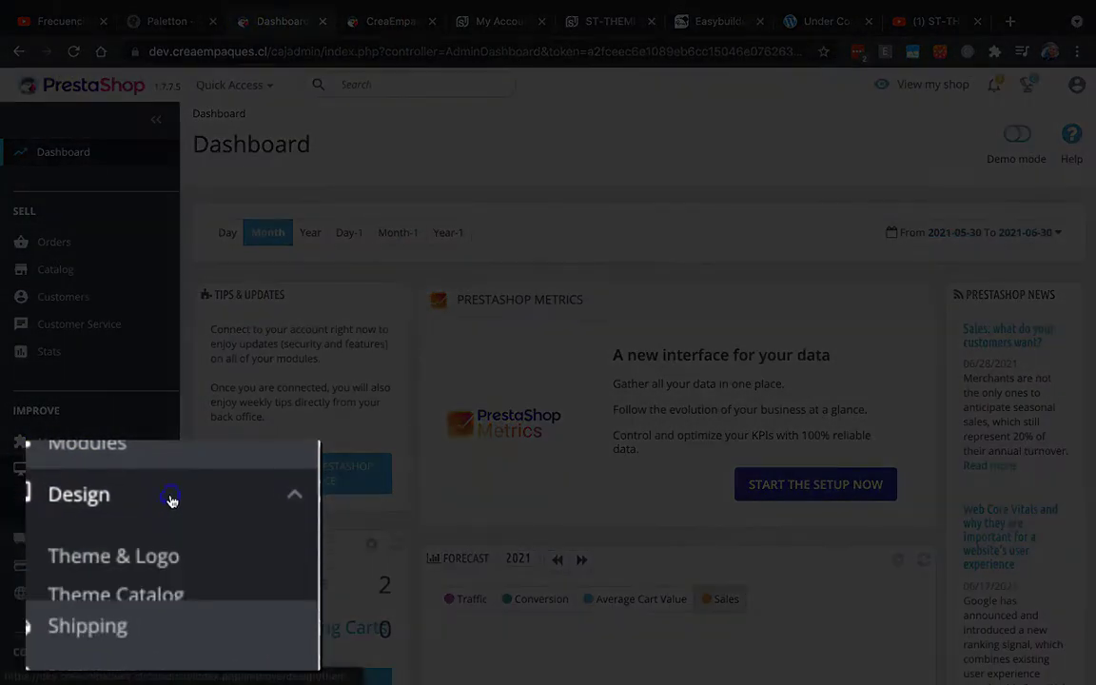
pyautogui.click(89, 514)
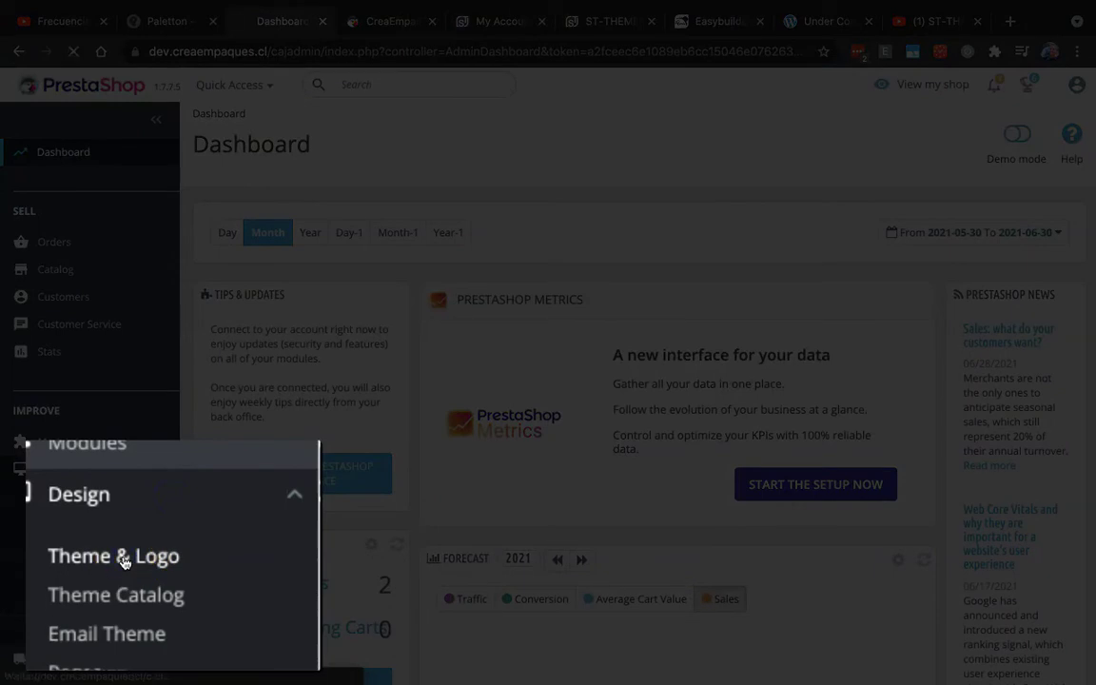
pyautogui.scroll(-2, 743, 406)
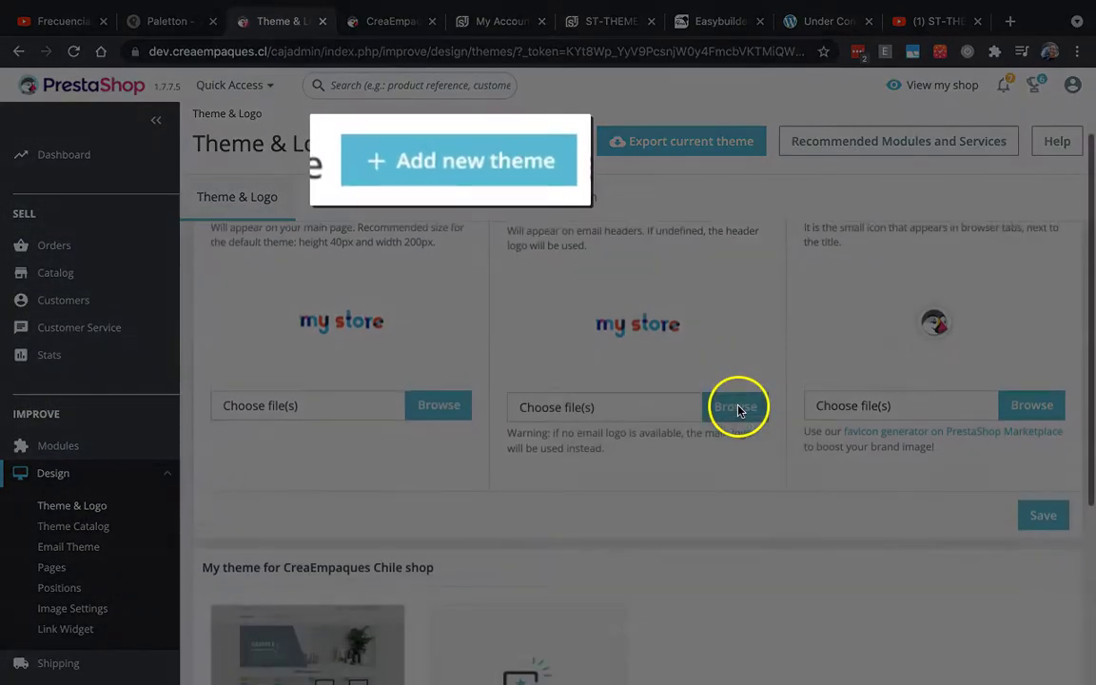
pyautogui.click(436, 159)
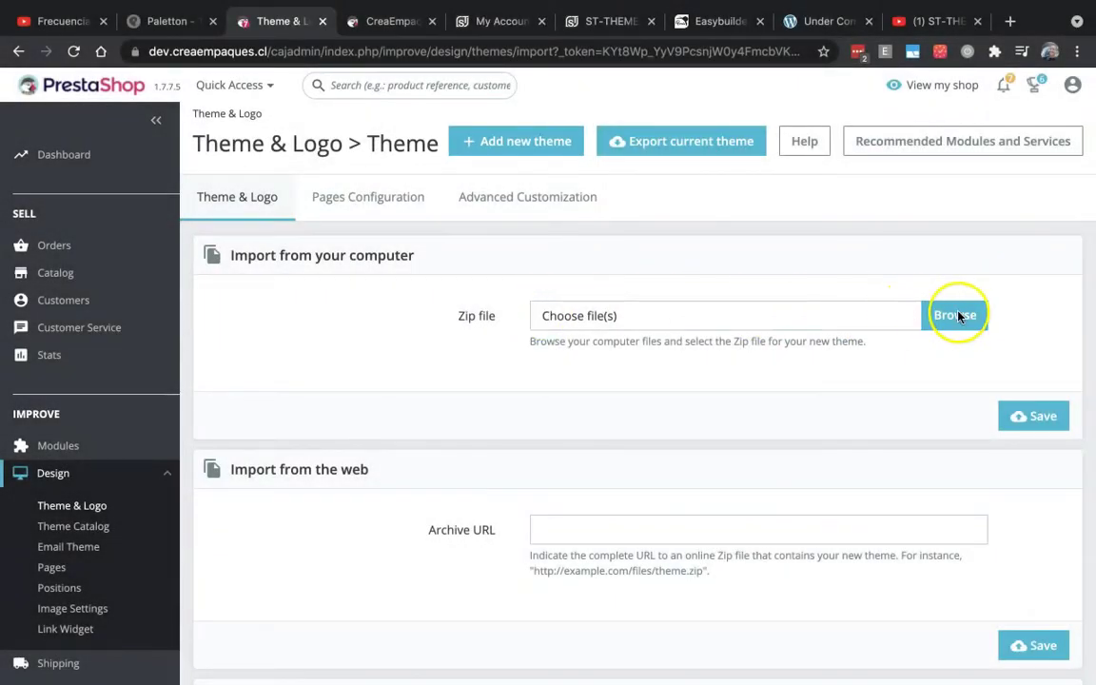
# Step: Choose panda.zip from the Theme for PS 1.7 folder and save to upload it
pyautogui.click(957, 316)
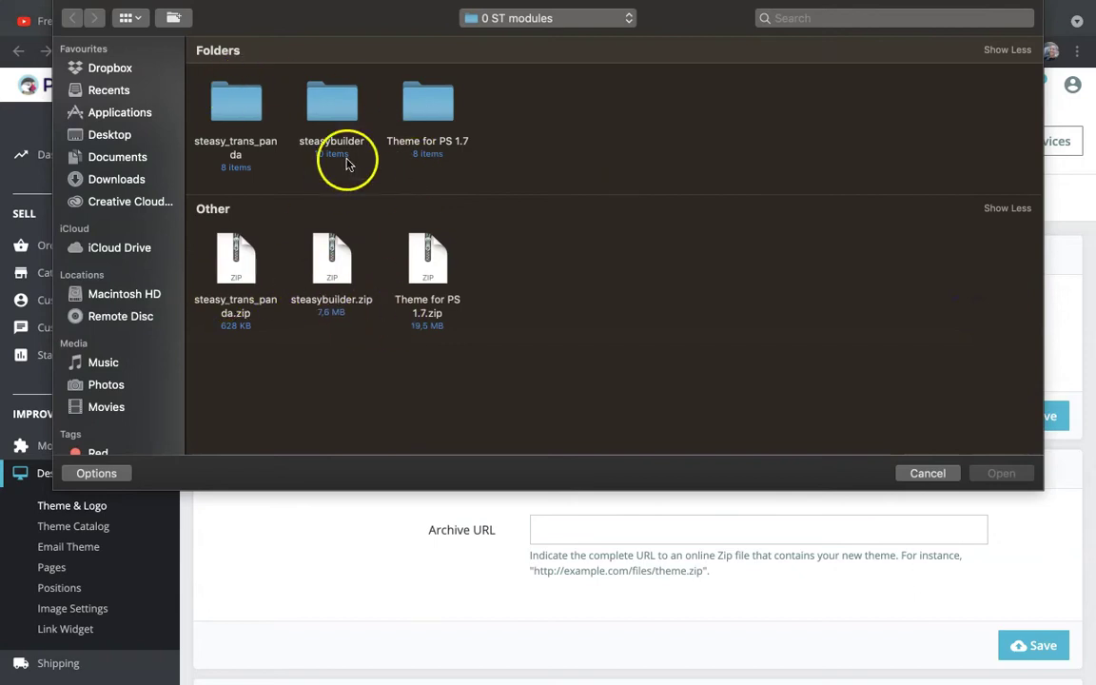
pyautogui.doubleClick(452, 112)
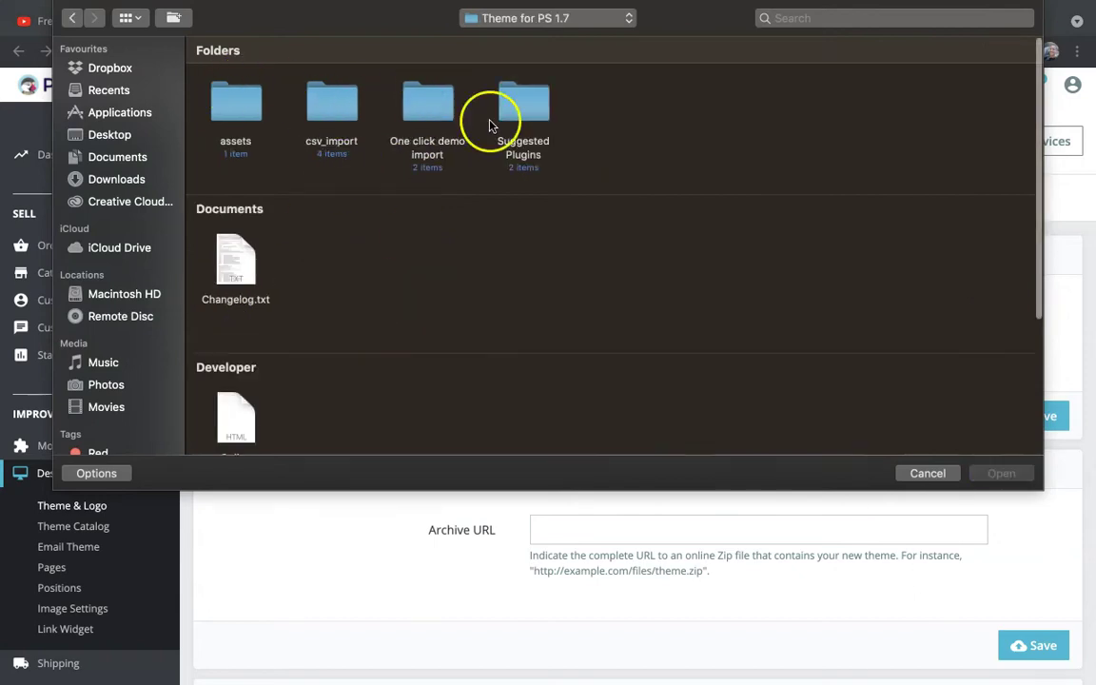
pyautogui.scroll(-5, 335, 299)
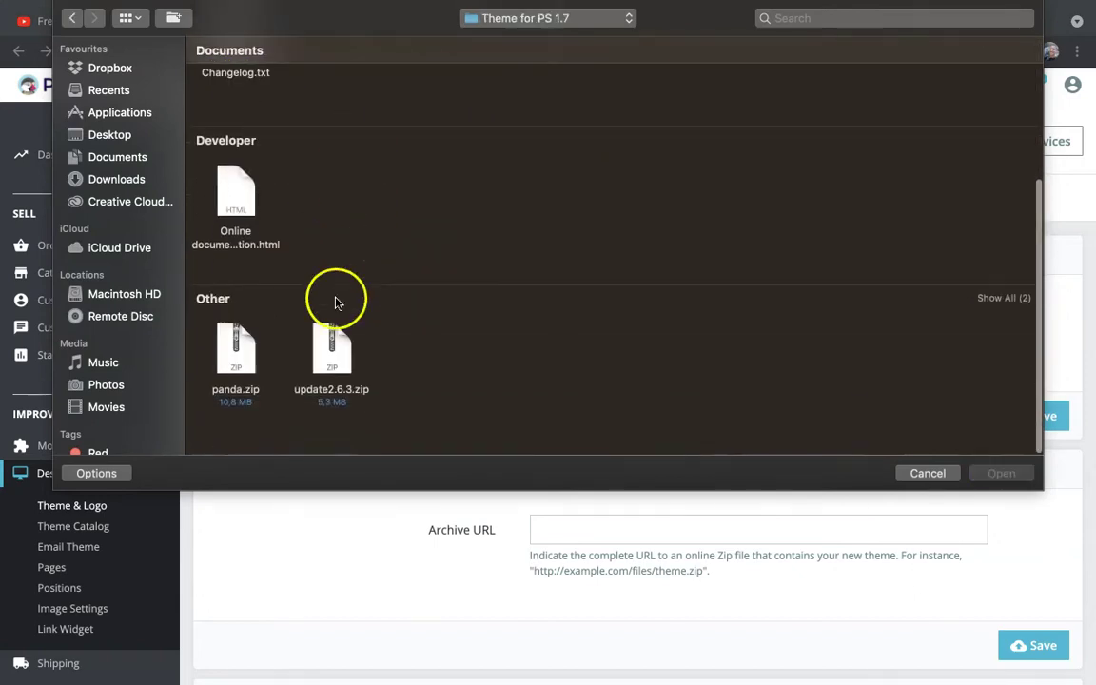
pyautogui.click(228, 357)
pyautogui.click(1002, 472)
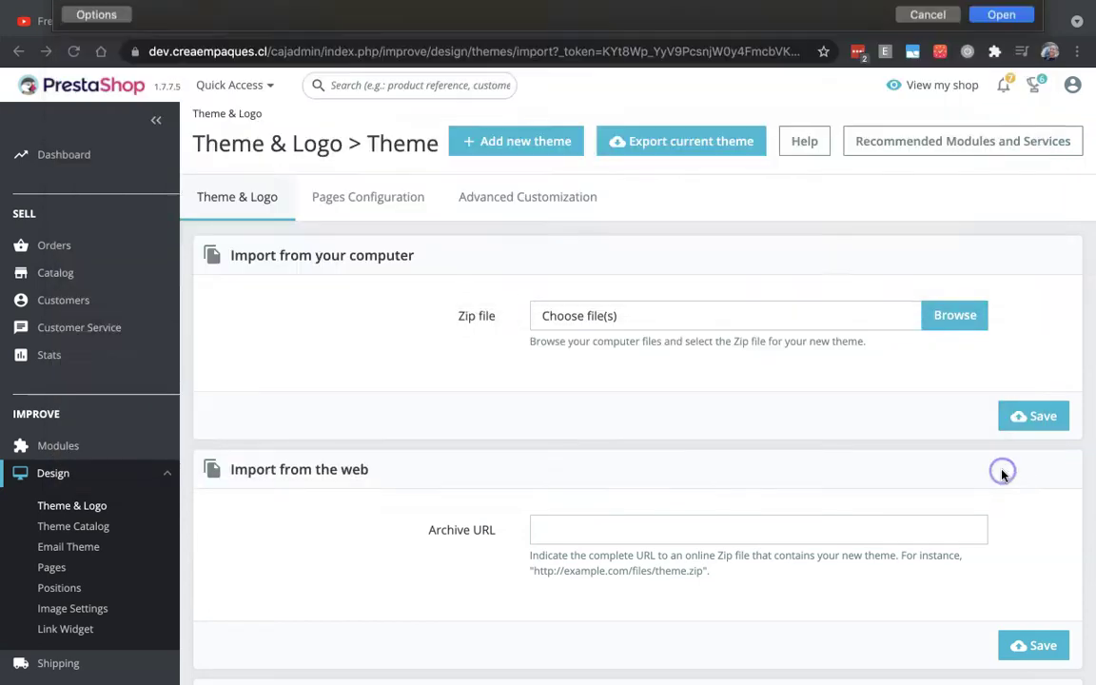
pyautogui.click(1037, 422)
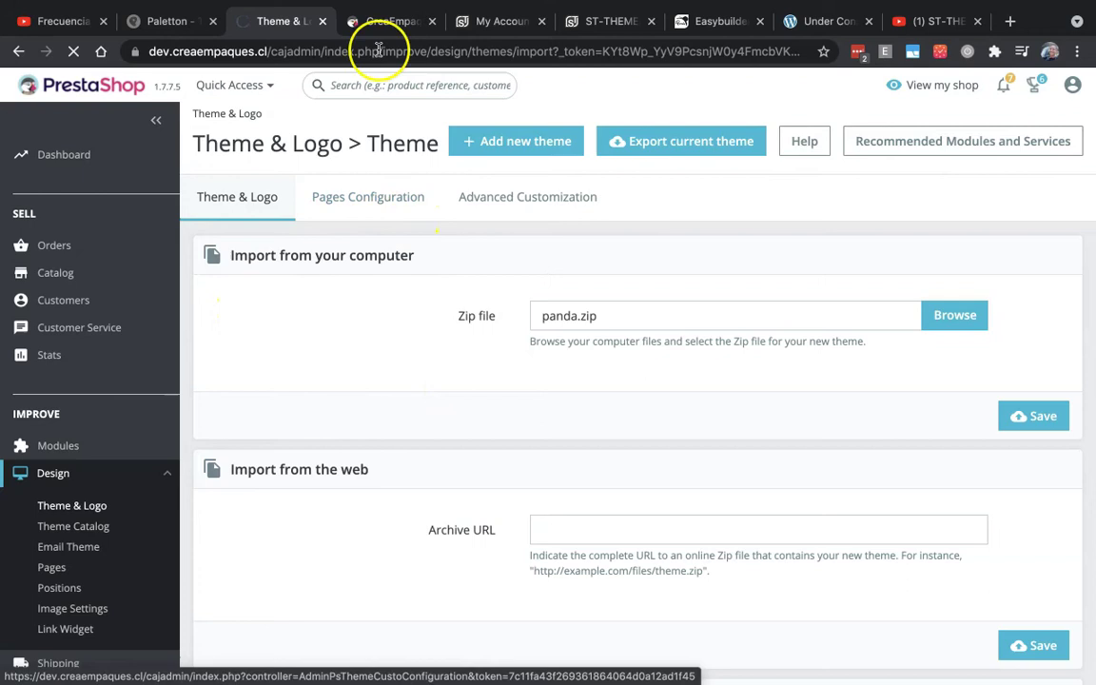
# Step: Check the storefront tab, then return to Theme & Logo to see Panda listed
pyautogui.click(390, 23)
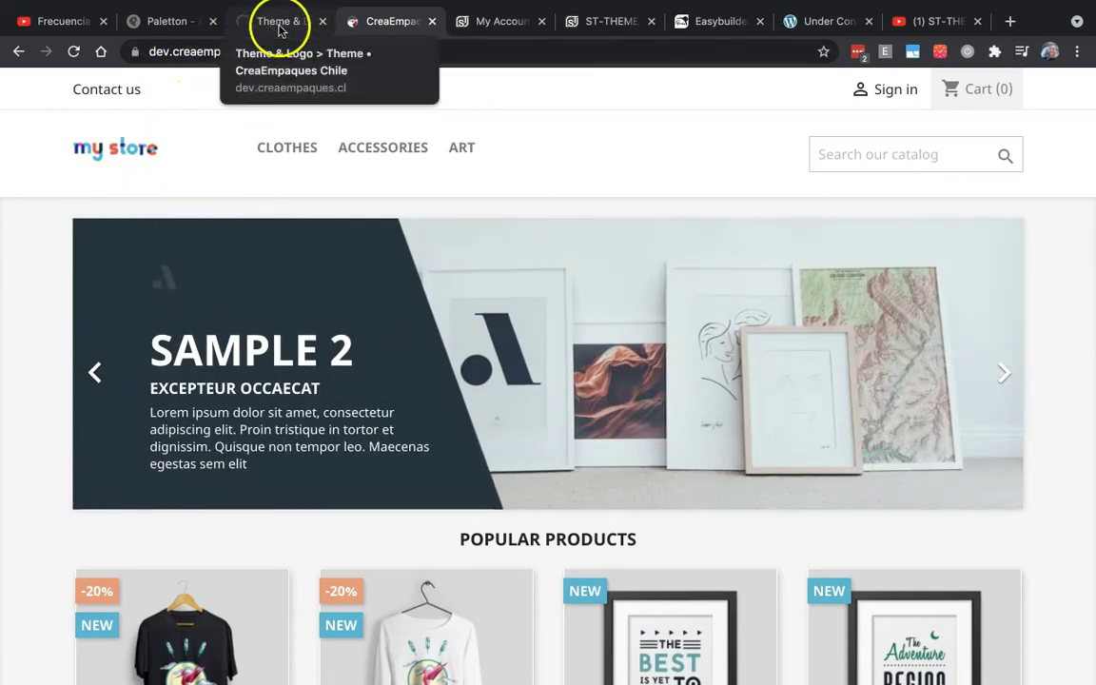
pyautogui.click(280, 30)
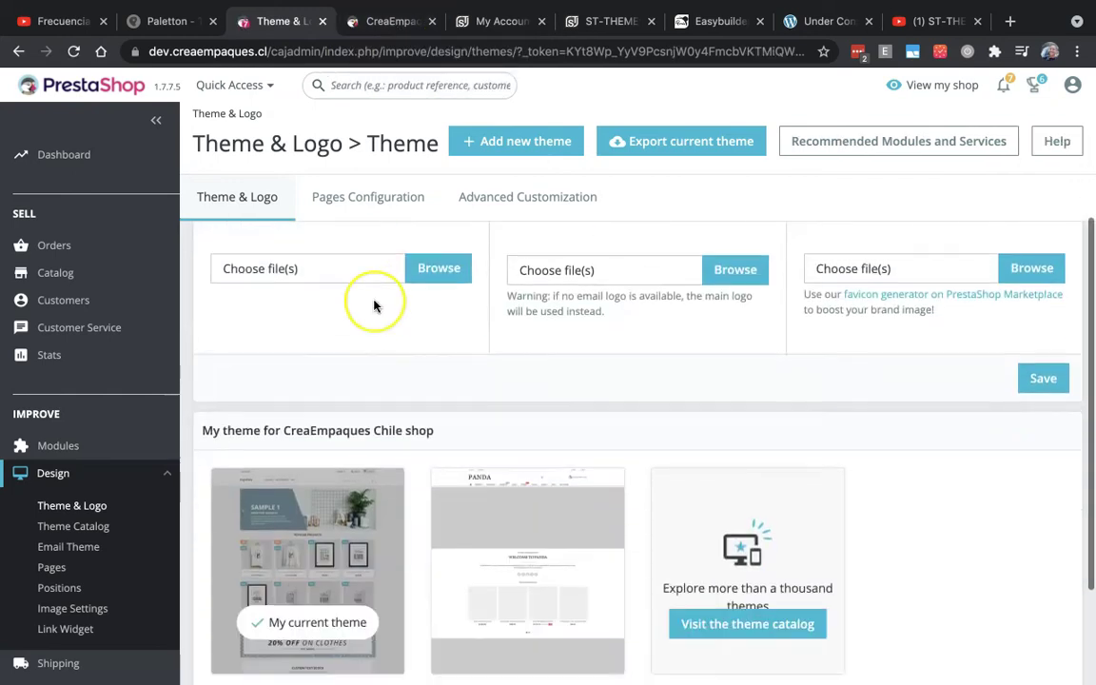
# Step: Apply the Panda theme with Use this theme and confirm the switch
pyautogui.scroll(-3, 357, 407)
pyautogui.moveTo(571, 338)
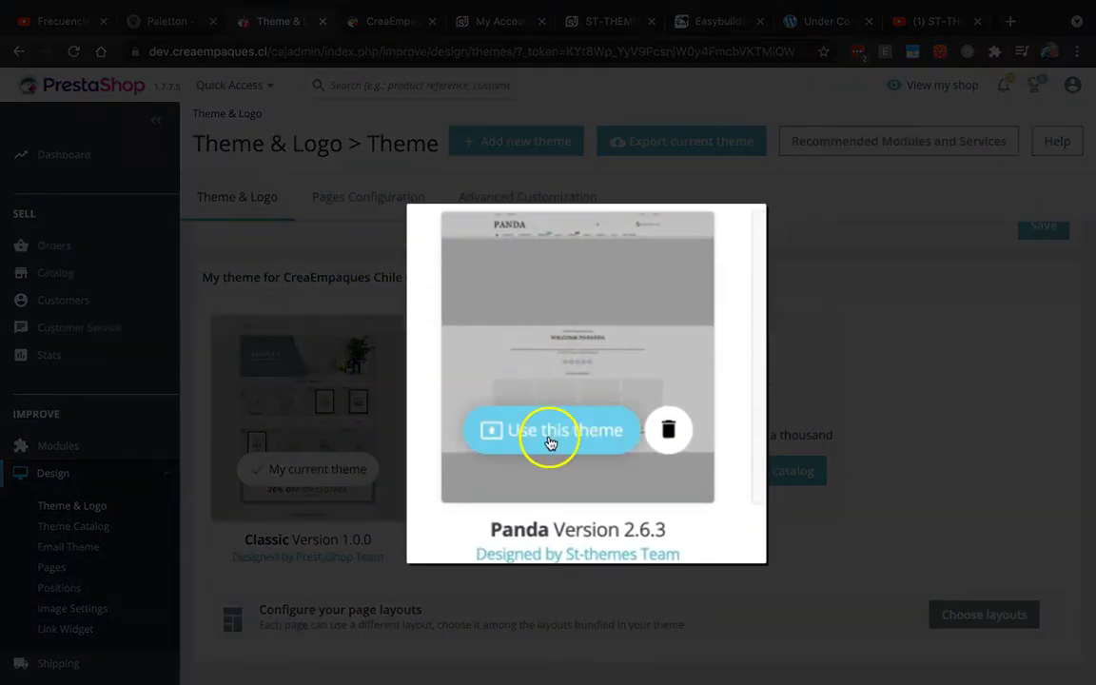
pyautogui.click(551, 440)
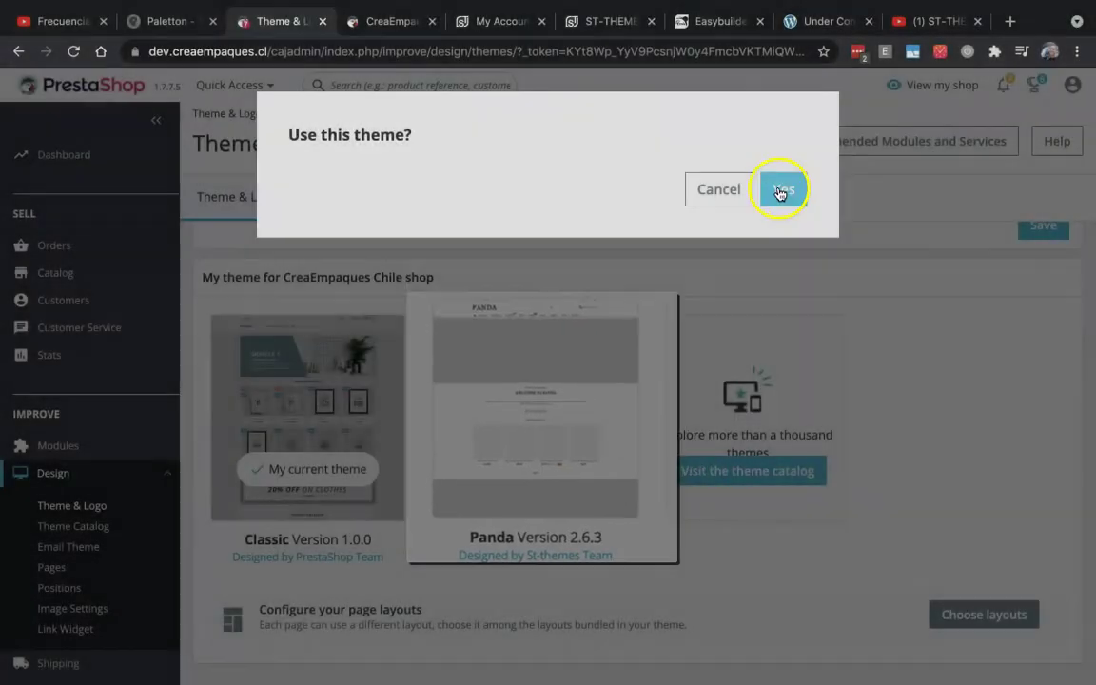
pyautogui.click(781, 190)
# Step: Reload the storefront and scroll through it to confirm the Panda design
pyautogui.click(391, 21)
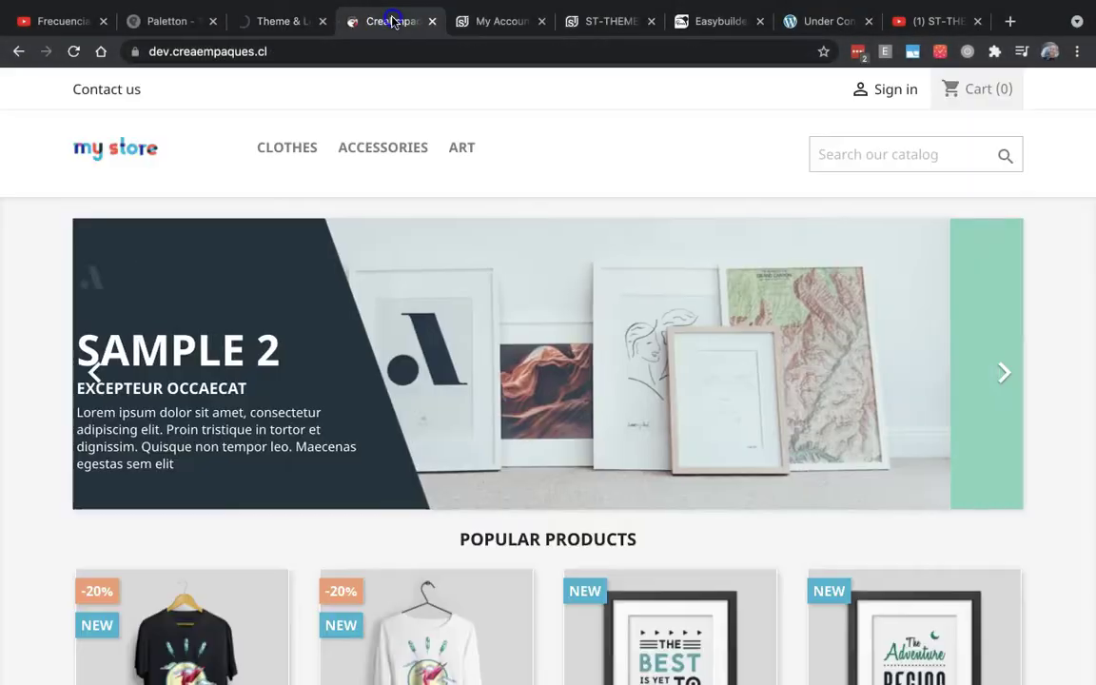
pyautogui.click(400, 50)
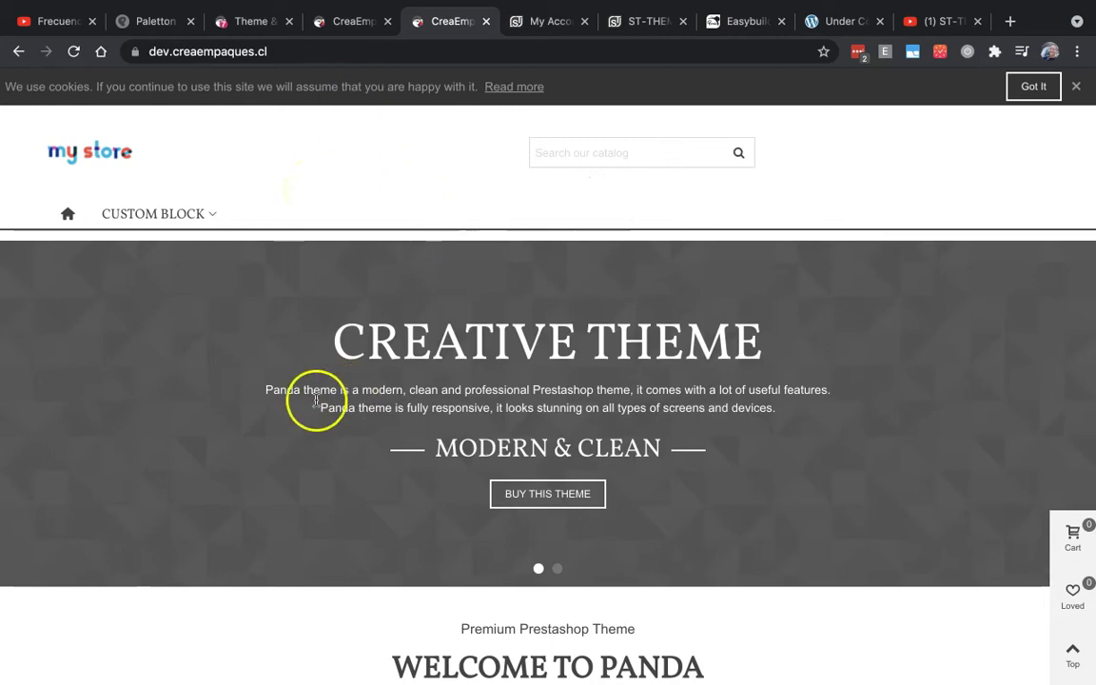
pyautogui.scroll(-6, 39, 573)
pyautogui.scroll(-10, 39, 573)
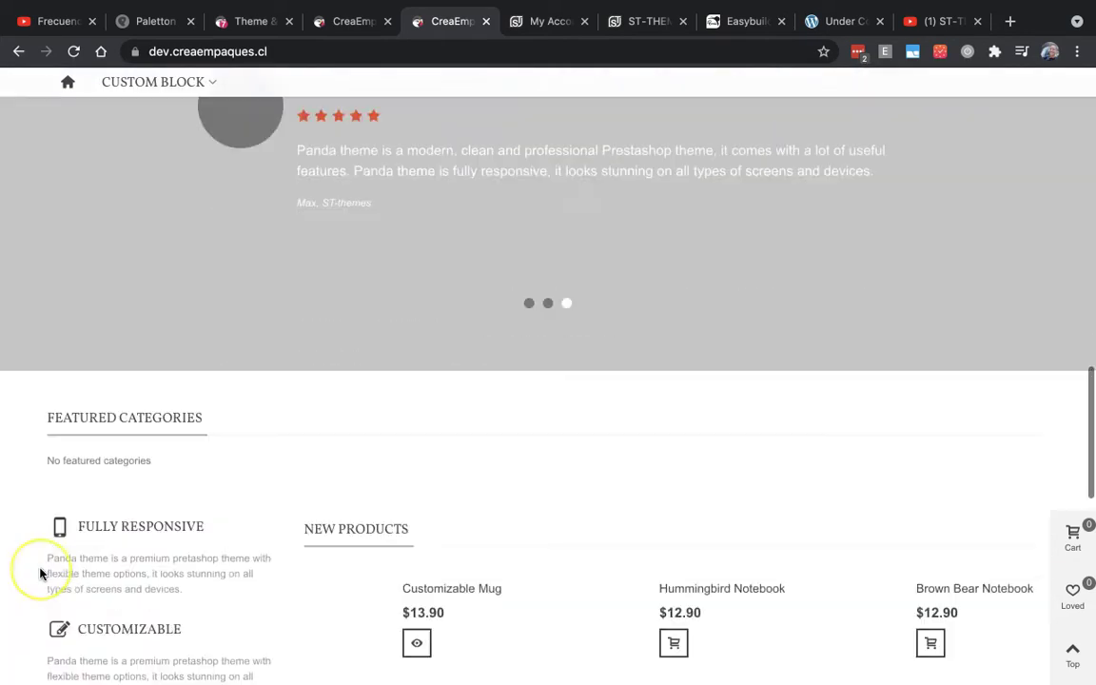
pyautogui.scroll(20, 51, 568)
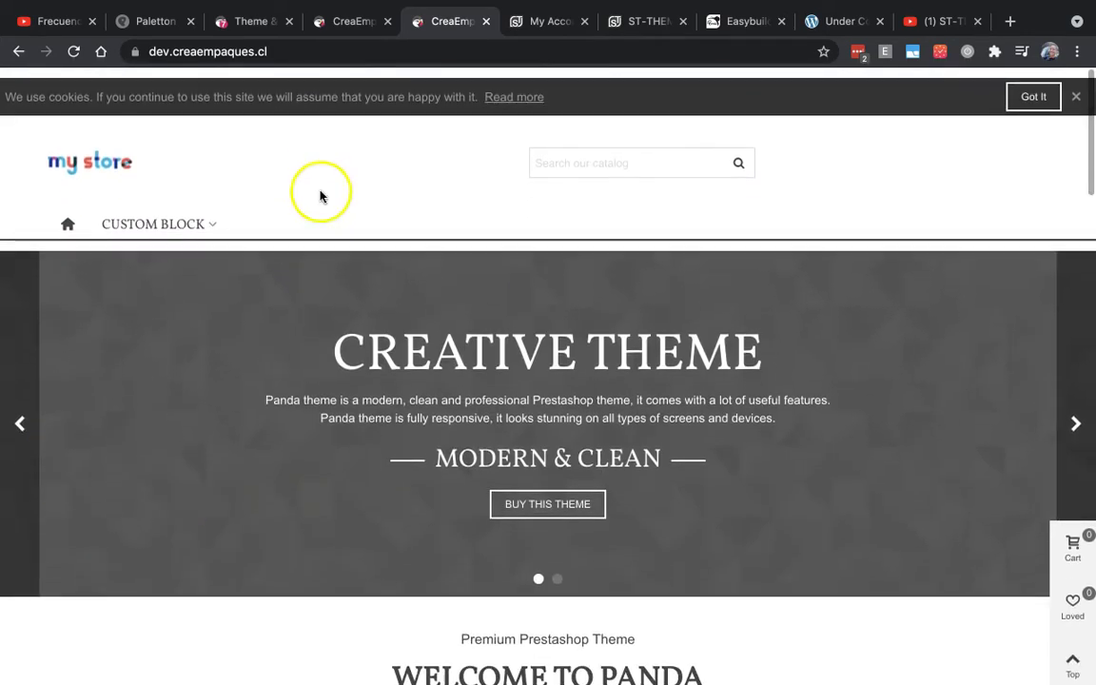
# Step: Close the duplicate storefront tab and open Modules > Module Manager in the back office
pyautogui.click(342, 23)
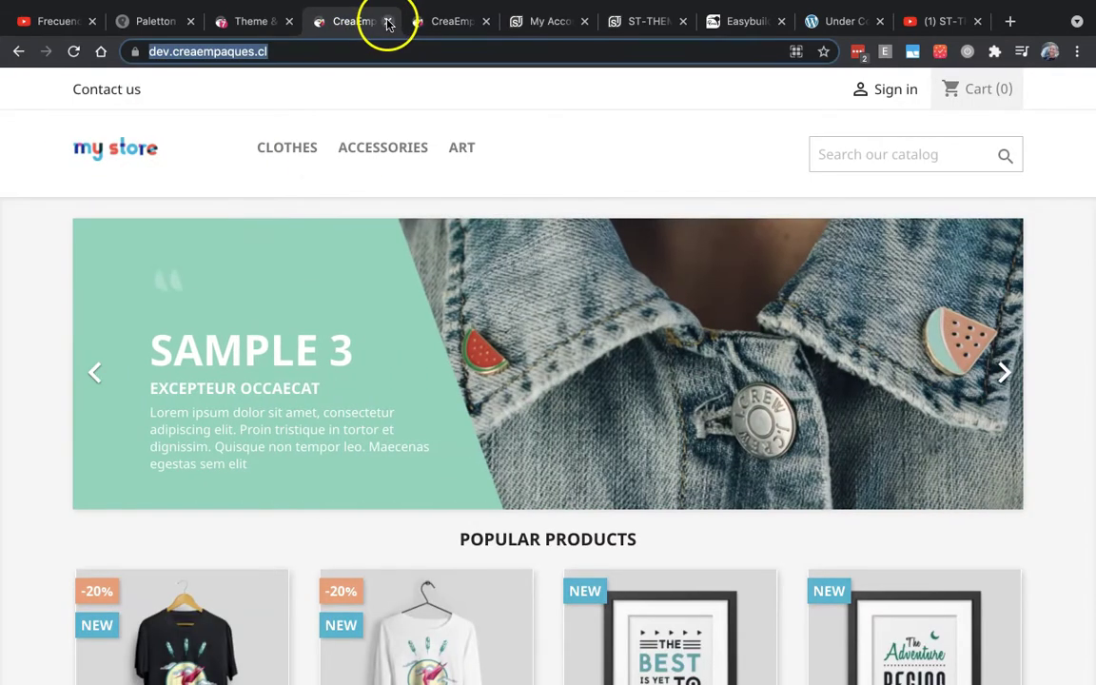
pyautogui.click(387, 22)
pyautogui.click(250, 22)
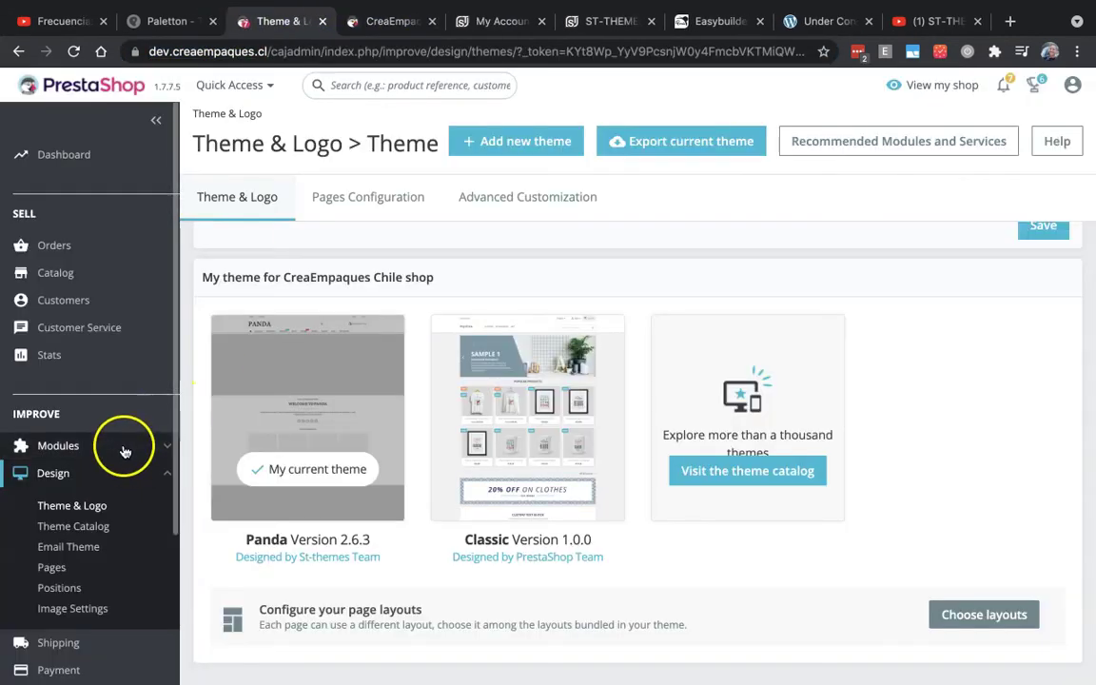
pyautogui.moveTo(93, 448)
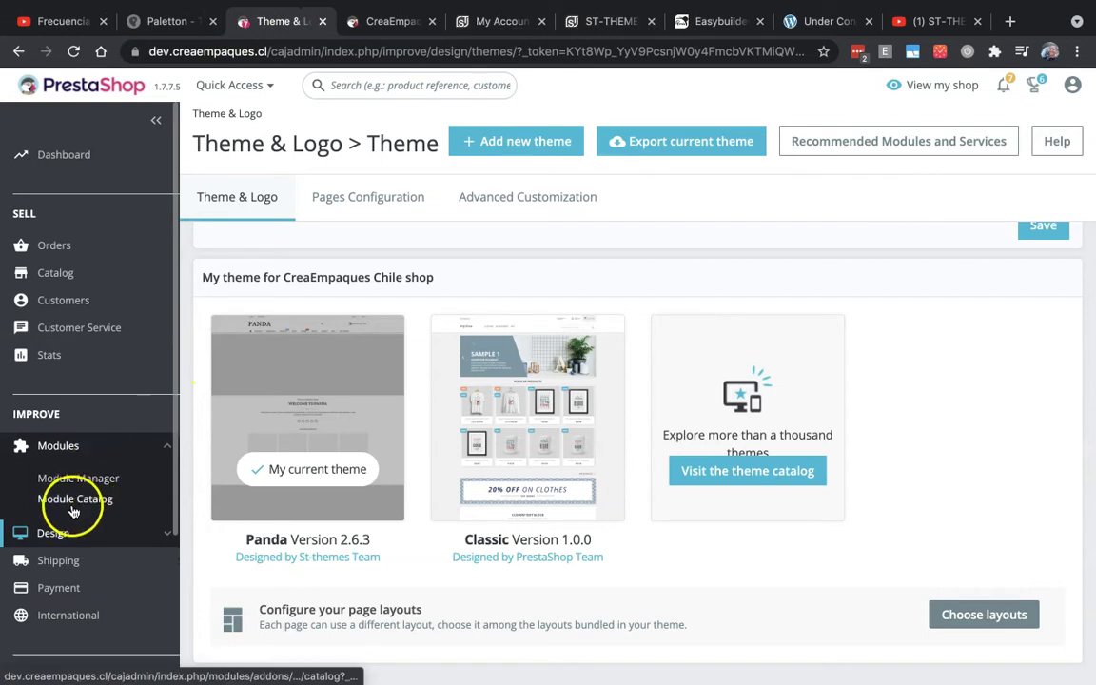
pyautogui.click(89, 480)
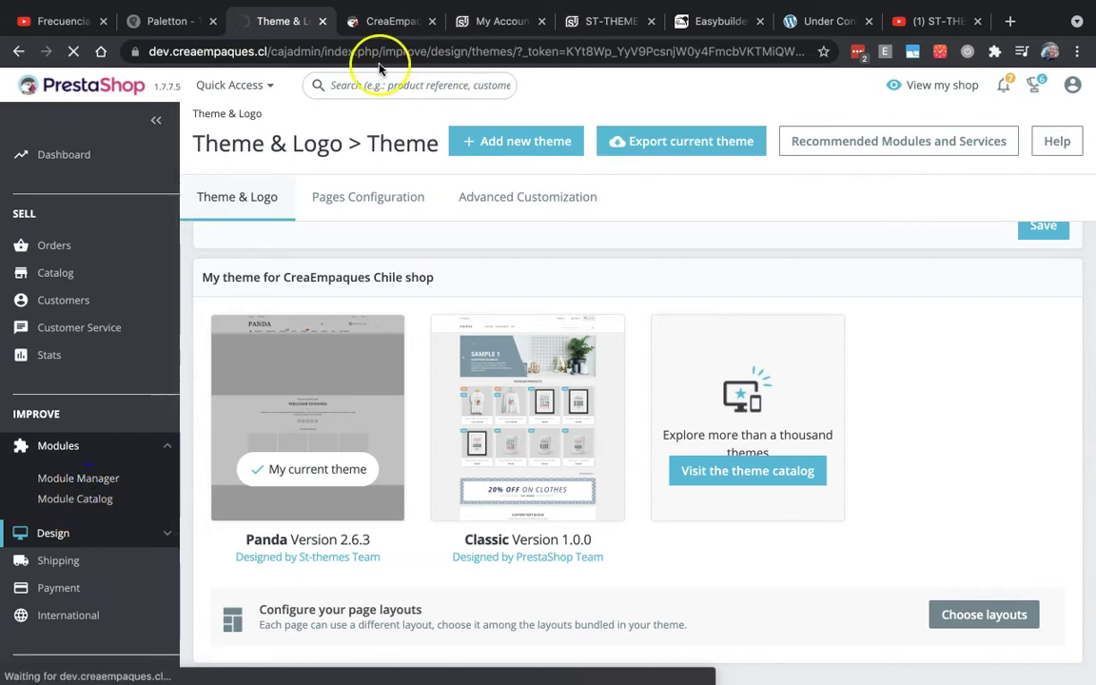
pyautogui.click(620, 21)
# Step: Open the ST-Themes account downloads and highlight the Panda template's Purchase Code
pyautogui.click(725, 21)
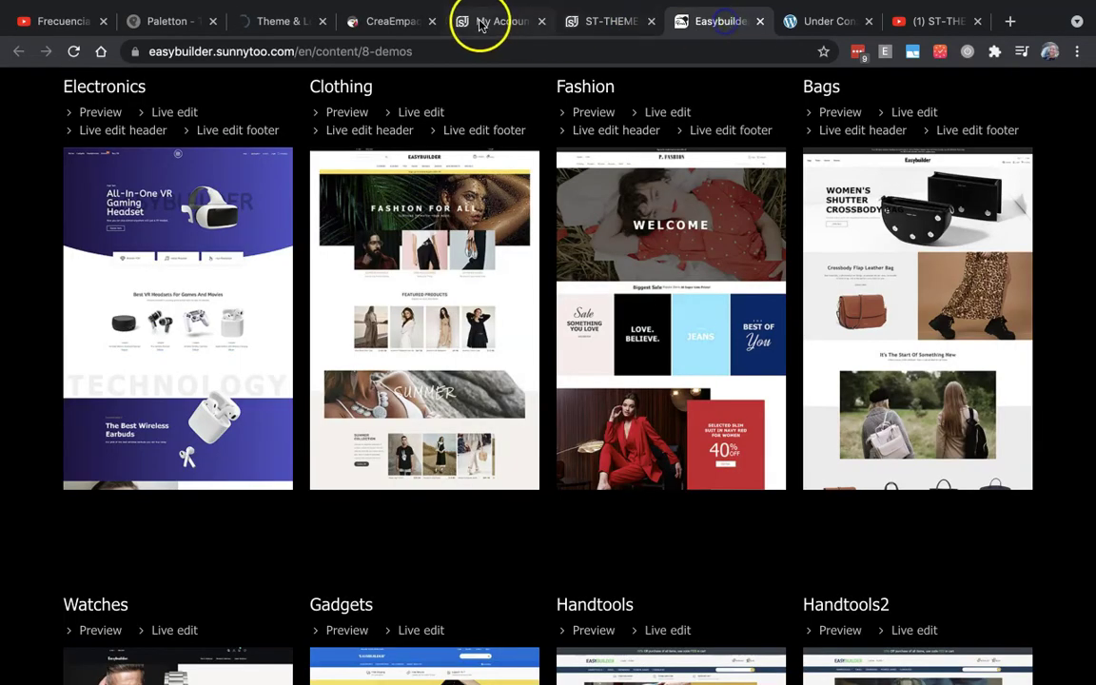
pyautogui.click(487, 21)
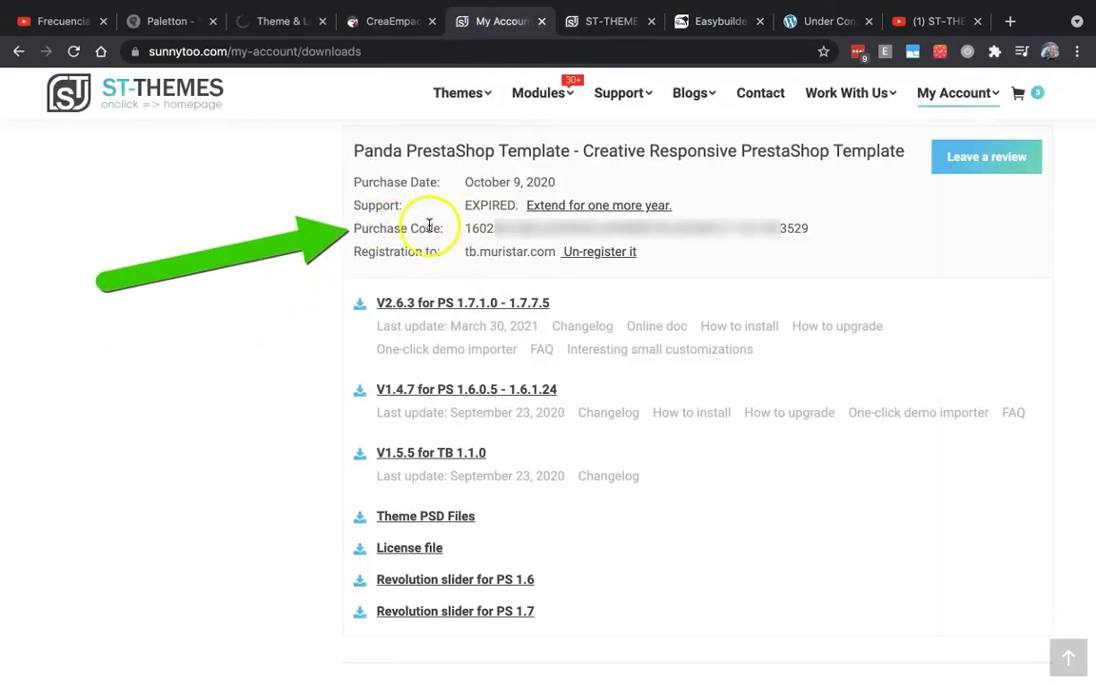
pyautogui.moveTo(440, 229); pyautogui.dragTo(374, 229)
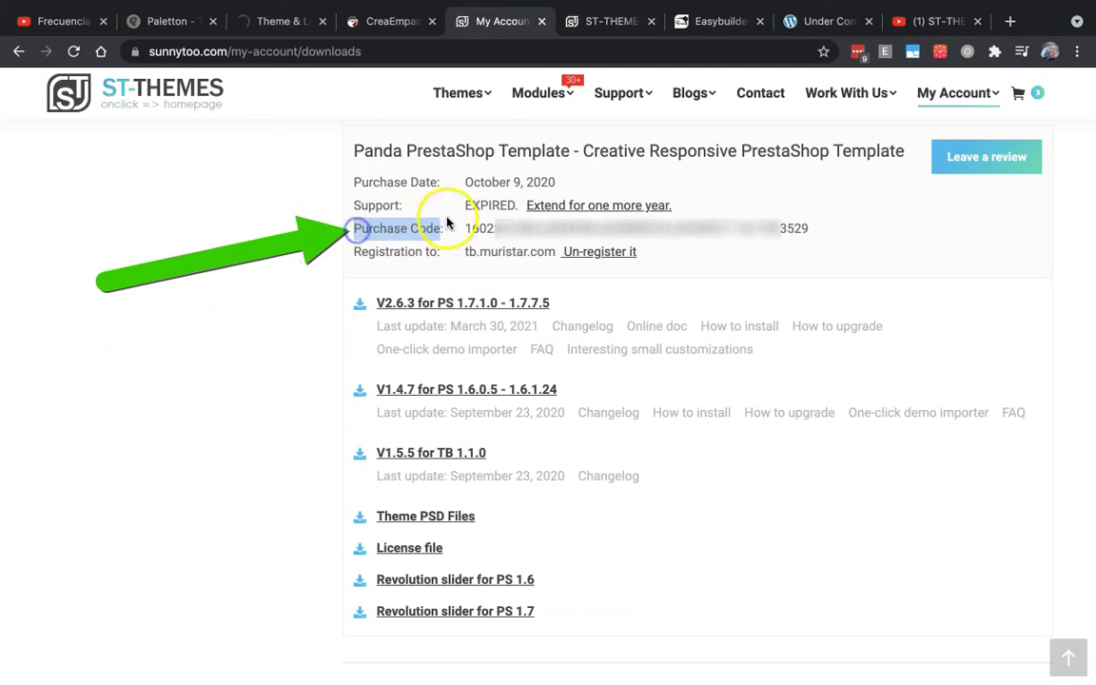
pyautogui.moveTo(447, 223); pyautogui.dragTo(455, 224)
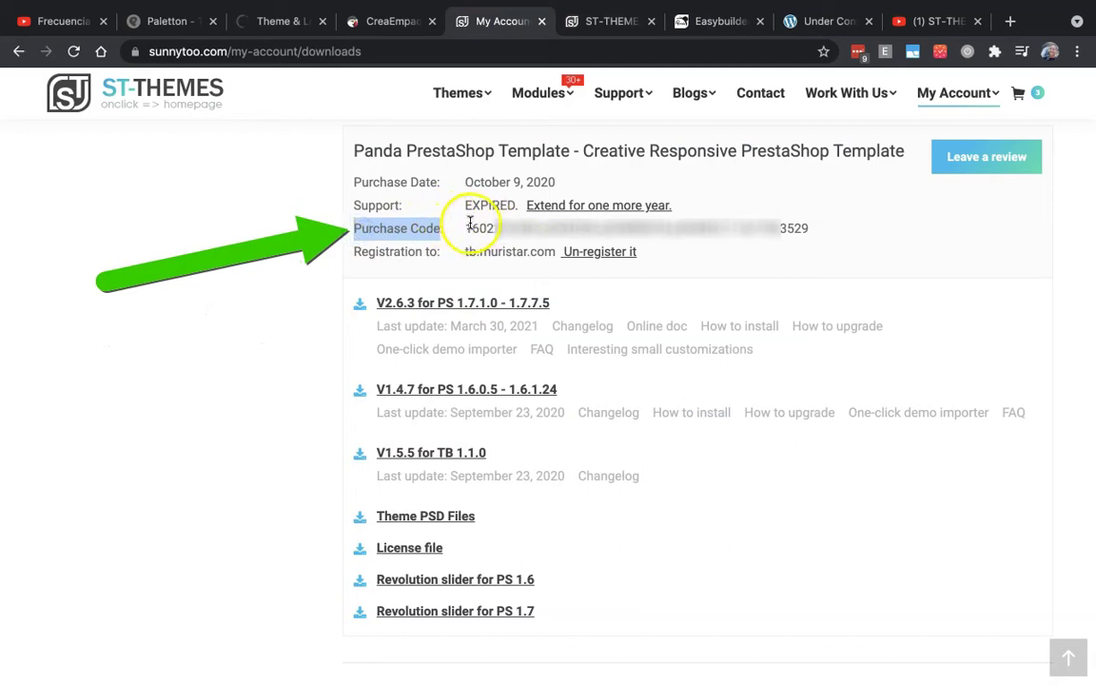
# Step: Filter modules by 'editor', open Theme editor, and confirm Panda 2.6.3 shows as registered
pyautogui.click(276, 21)
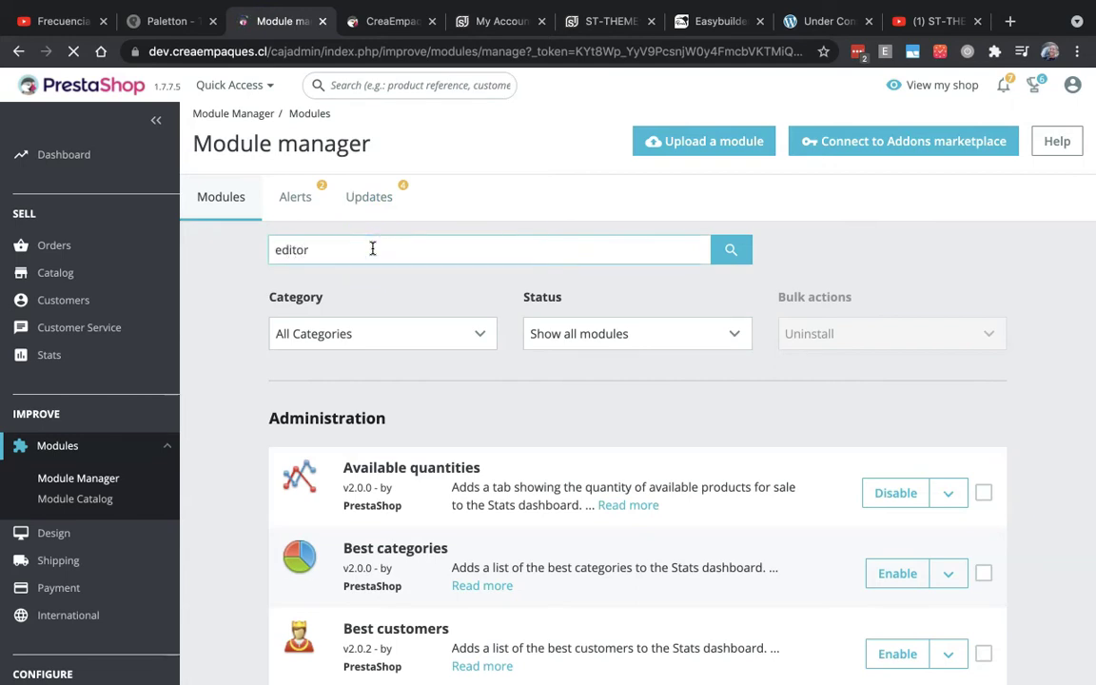
pyautogui.press('Return')
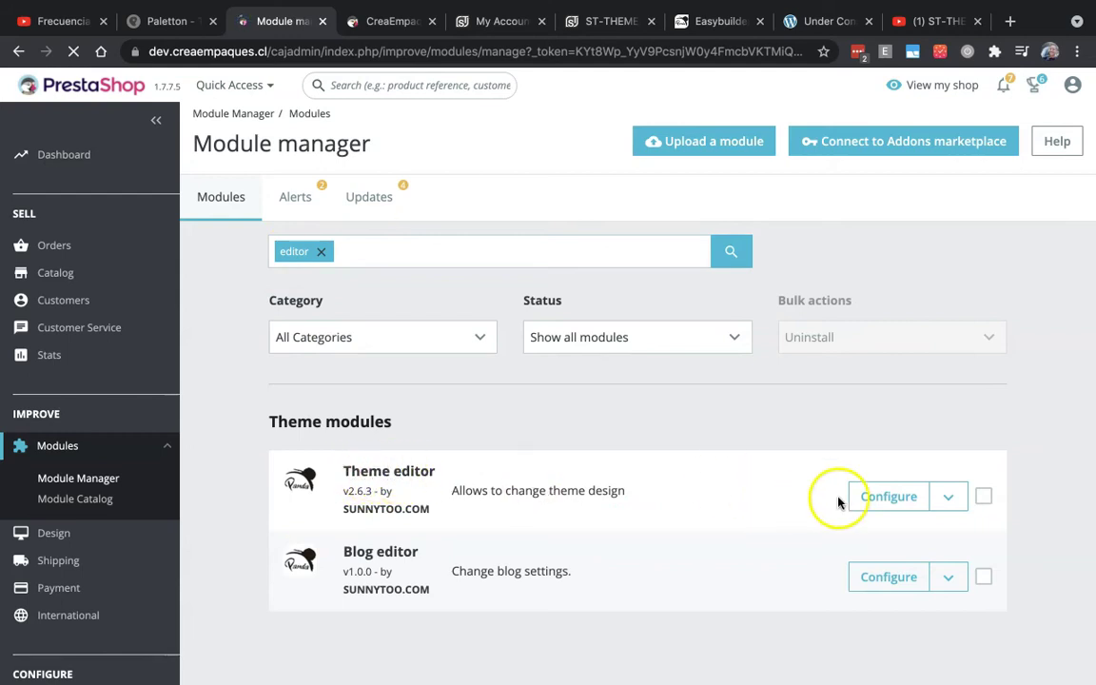
pyautogui.click(880, 500)
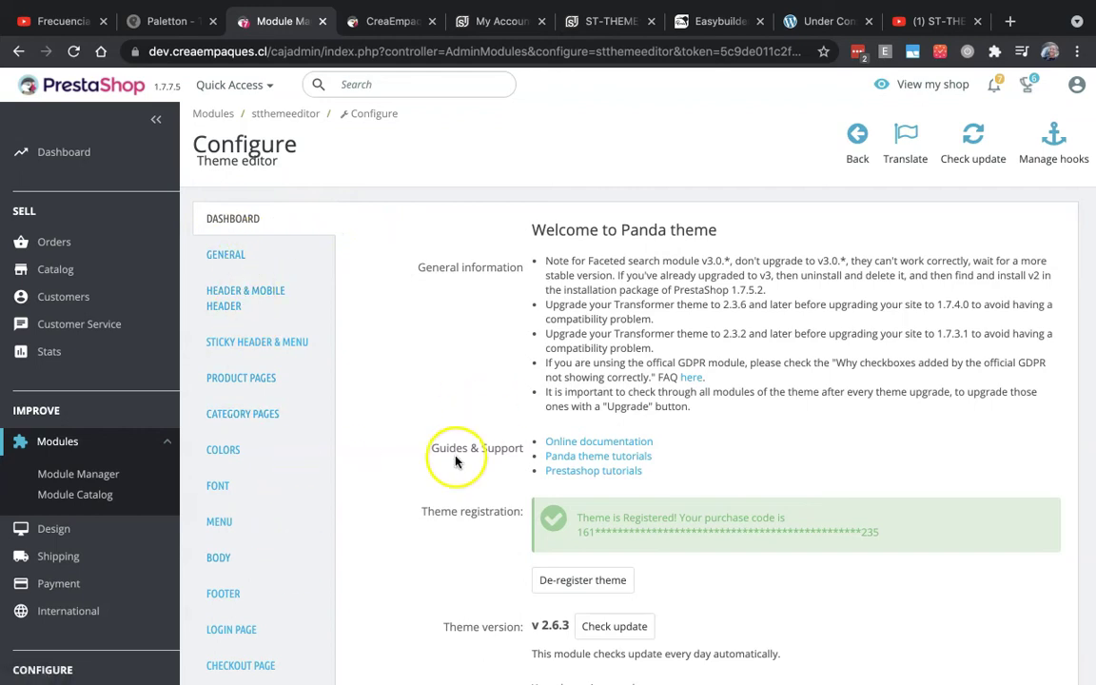
pyautogui.scroll(-5, 455, 462)
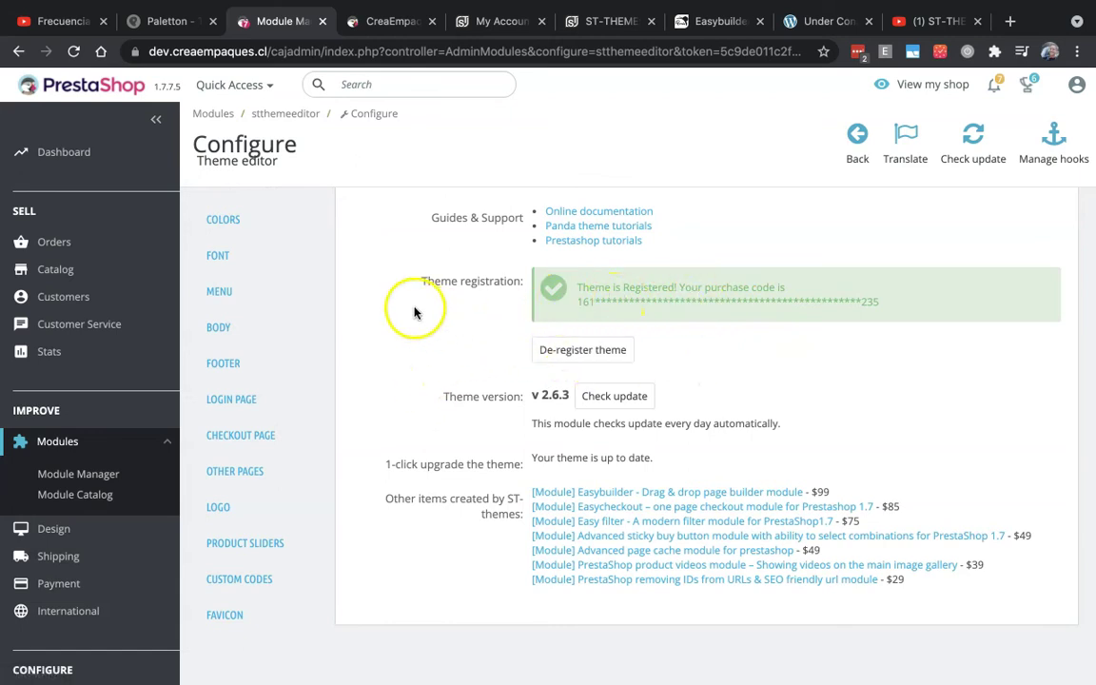
pyautogui.scroll(3, 400, 276)
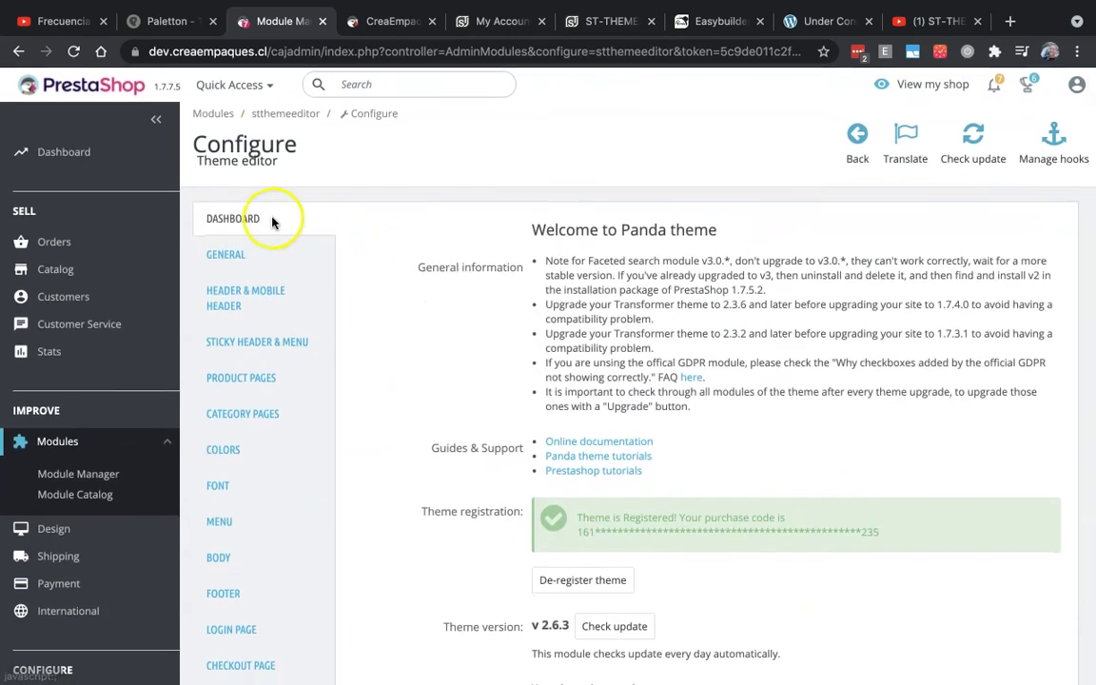
pyautogui.scroll(-1, 400, 448)
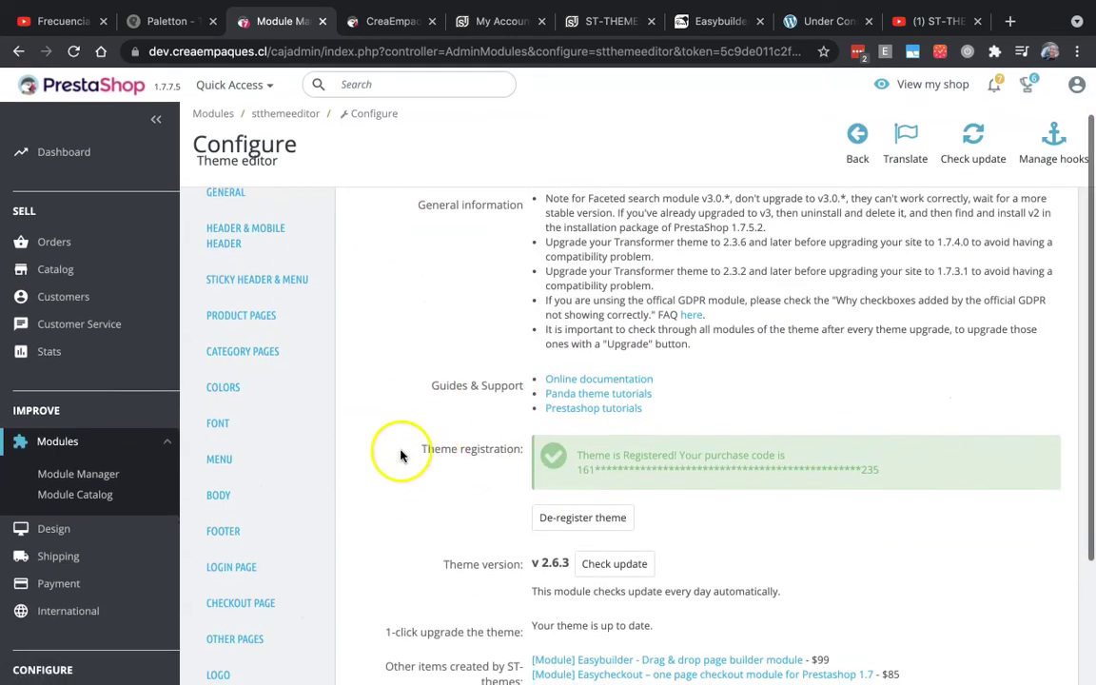
# Step: Trash the unzipped steasy_trans_panda and steasybuilder folders in 0 ST modules, keeping their zips
pyautogui.click(164, 447)
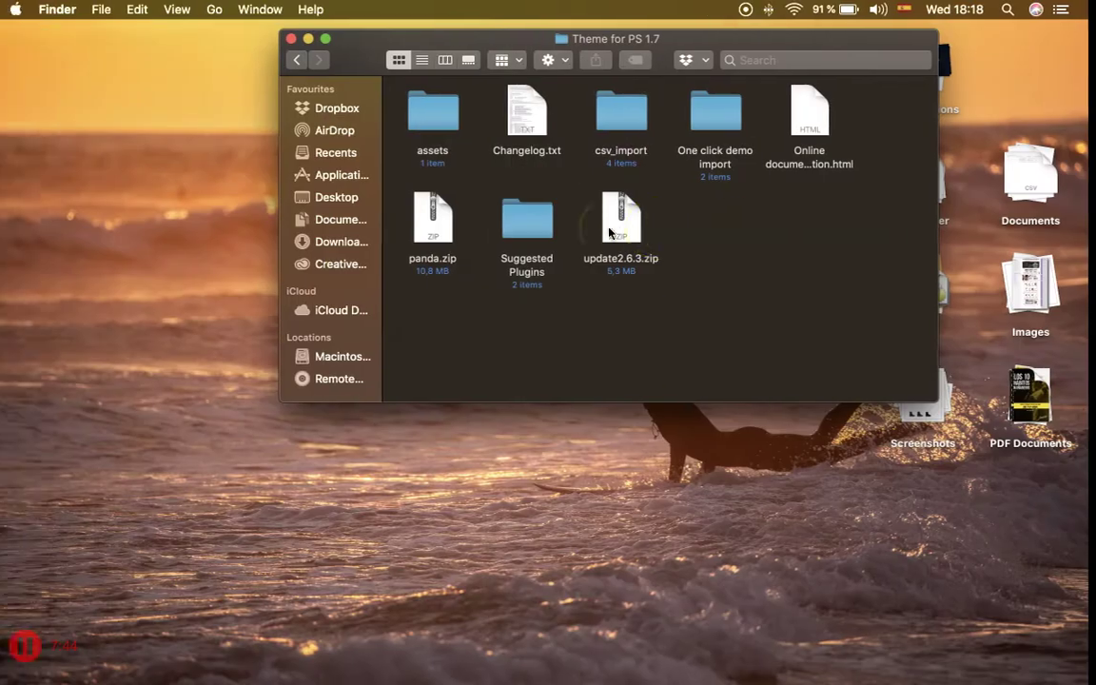
pyautogui.click(296, 59)
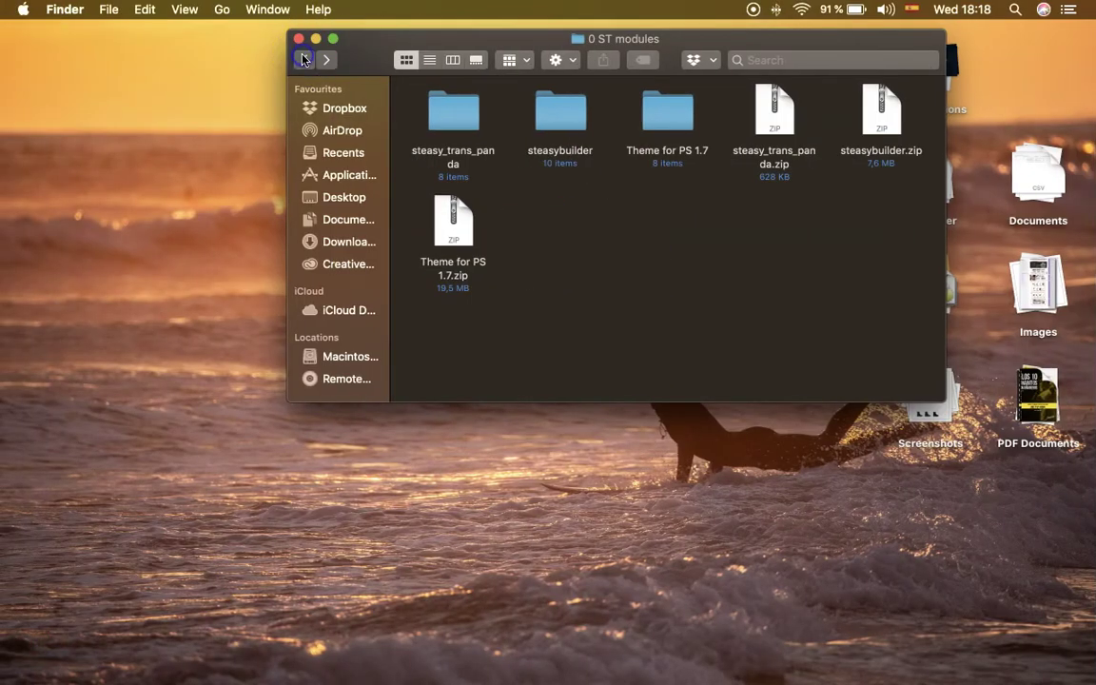
pyautogui.click(778, 114)
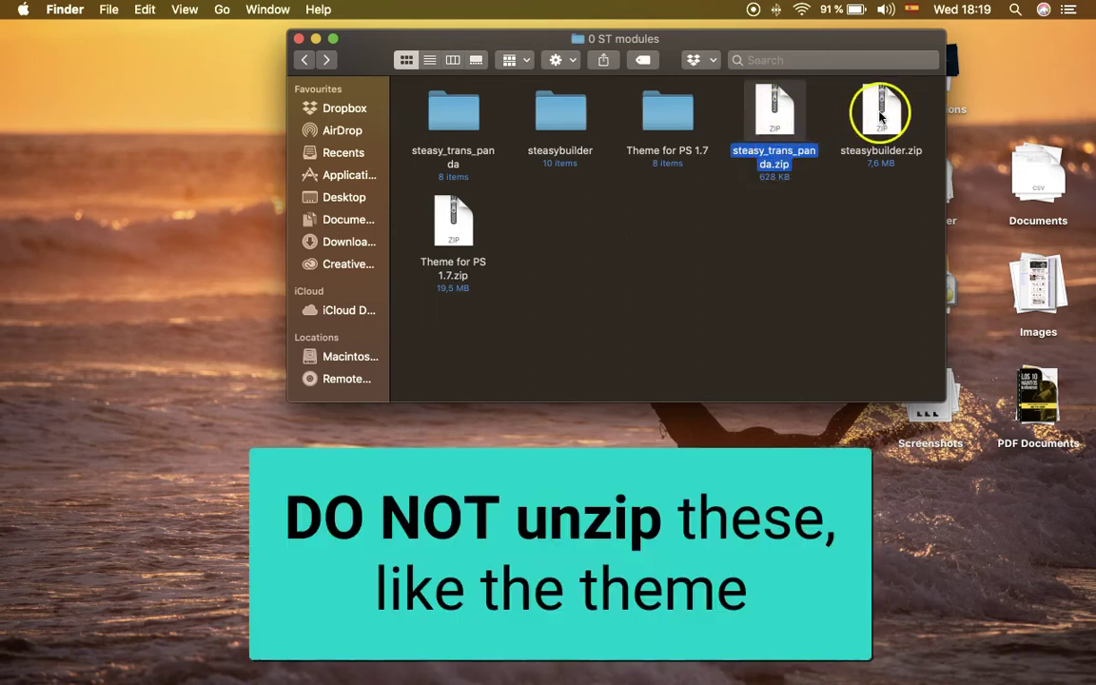
pyautogui.moveTo(404, 81); pyautogui.dragTo(614, 133)
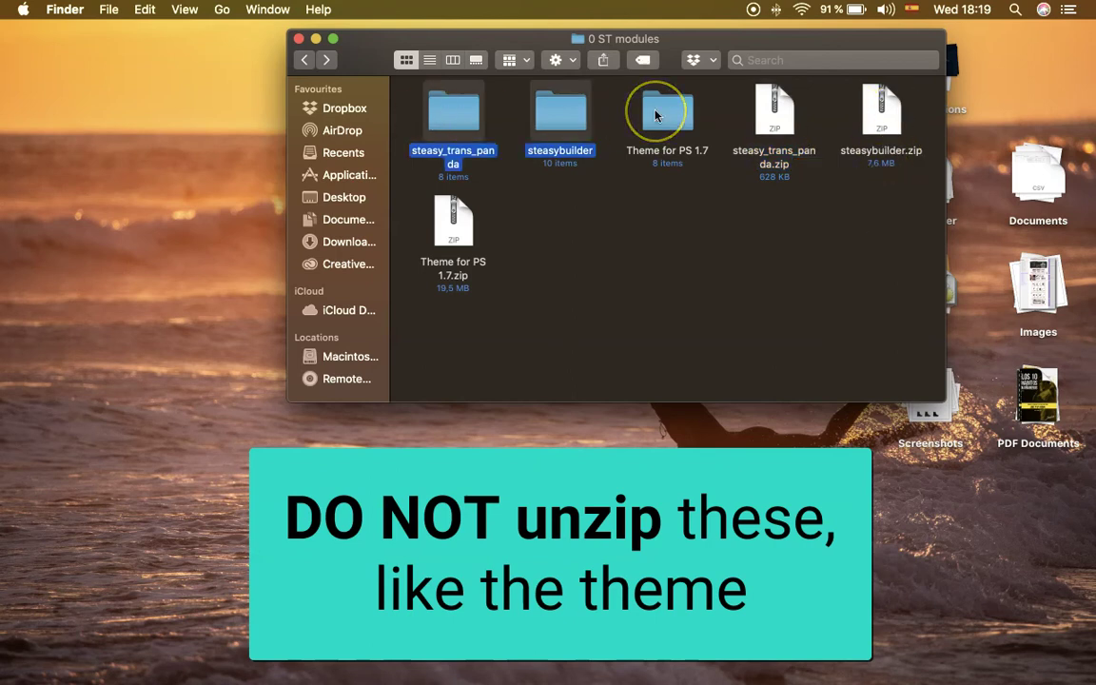
pyautogui.press('super+BackSpace')
pyautogui.click(655, 116)
pyautogui.click(586, 186)
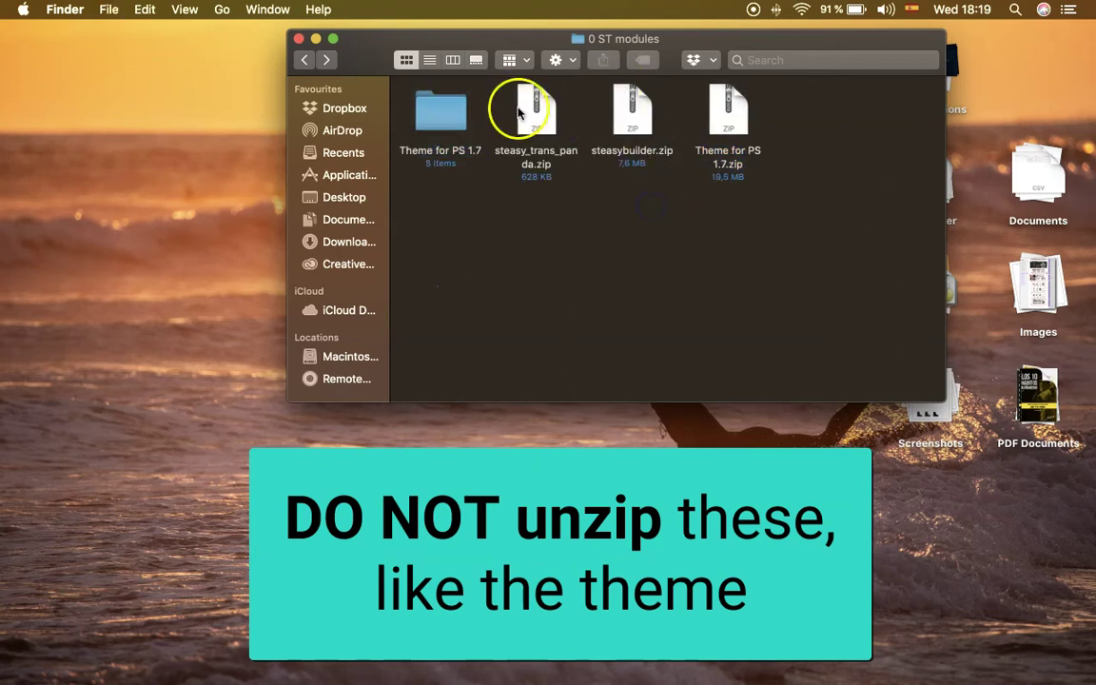
pyautogui.click(549, 129)
pyautogui.click(631, 110)
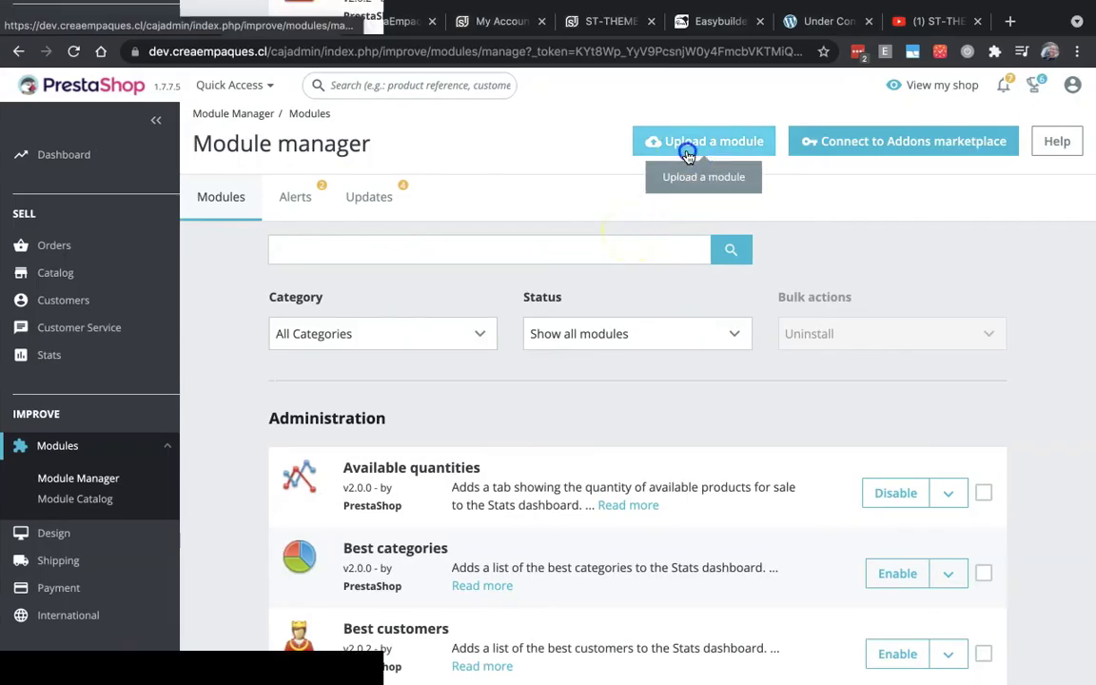
# Step: Upload and install steasy_trans_panda.zip from the 0 ST modules folder, then dismiss the installed notice
pyautogui.click(694, 151)
pyautogui.click(641, 263)
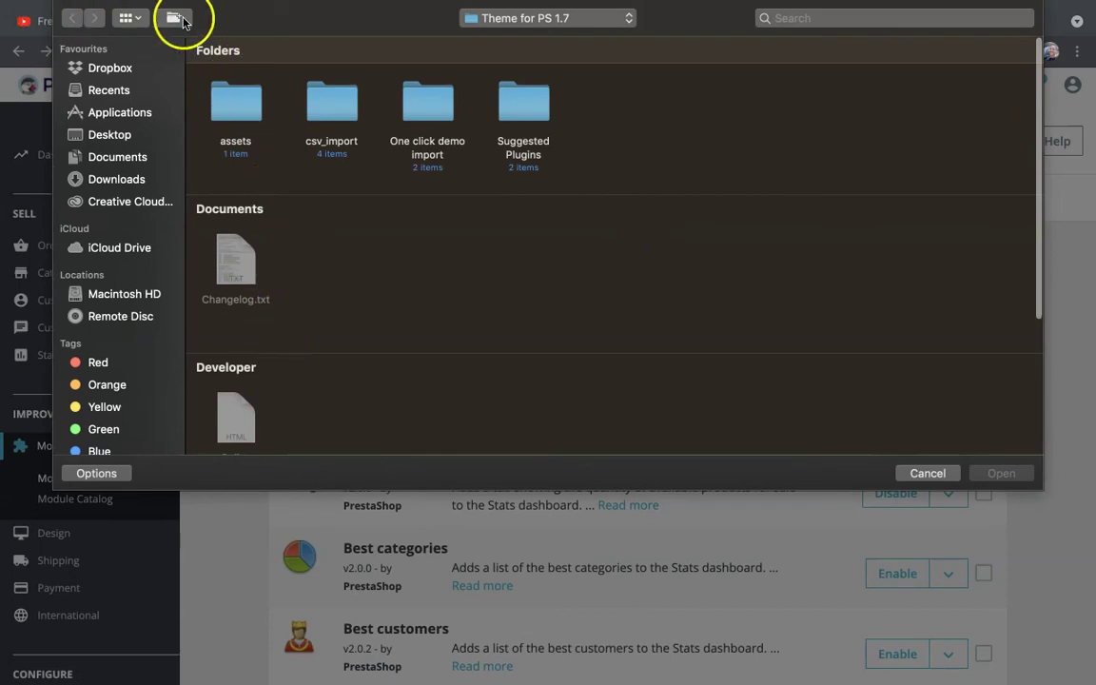
pyautogui.click(524, 19)
pyautogui.click(529, 38)
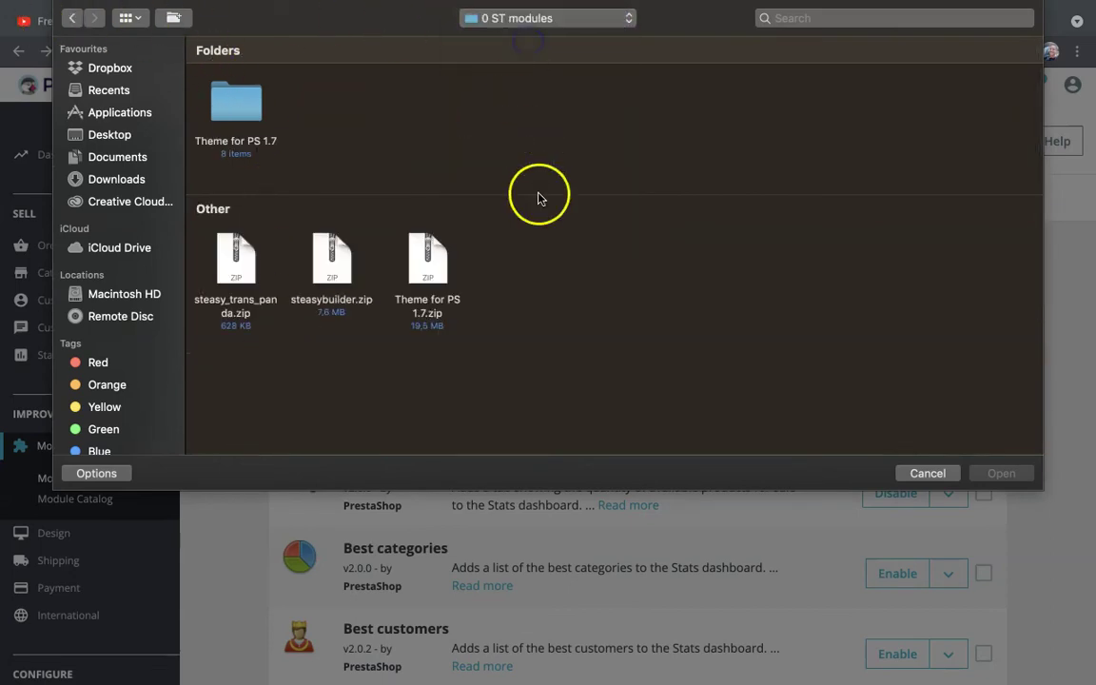
pyautogui.click(216, 274)
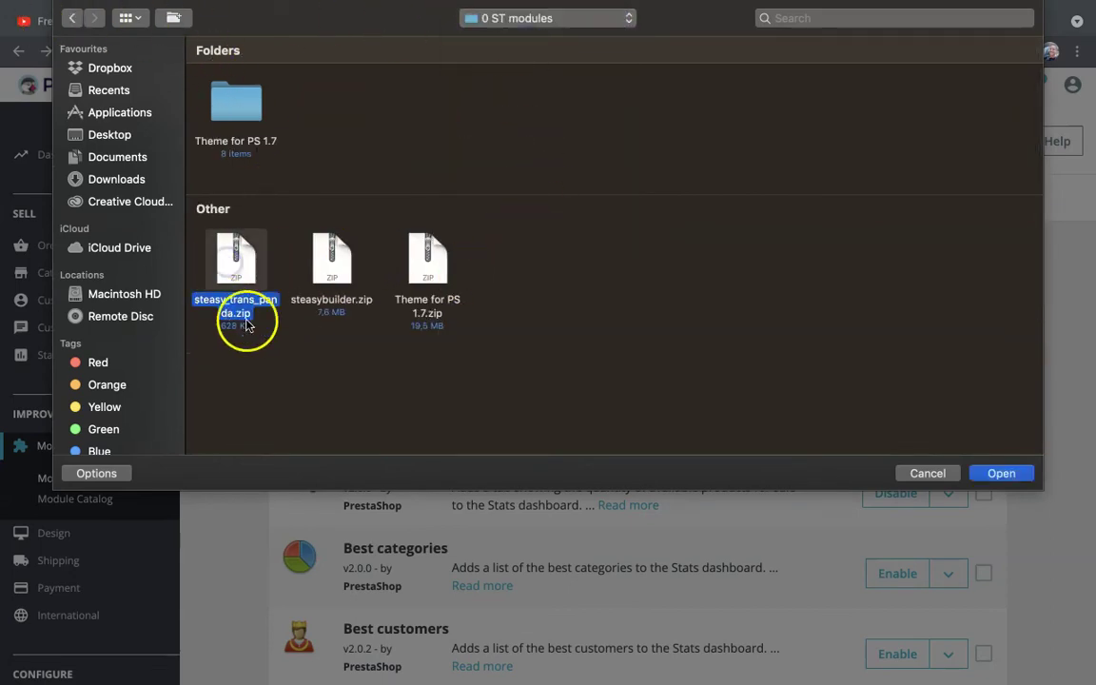
pyautogui.click(1008, 473)
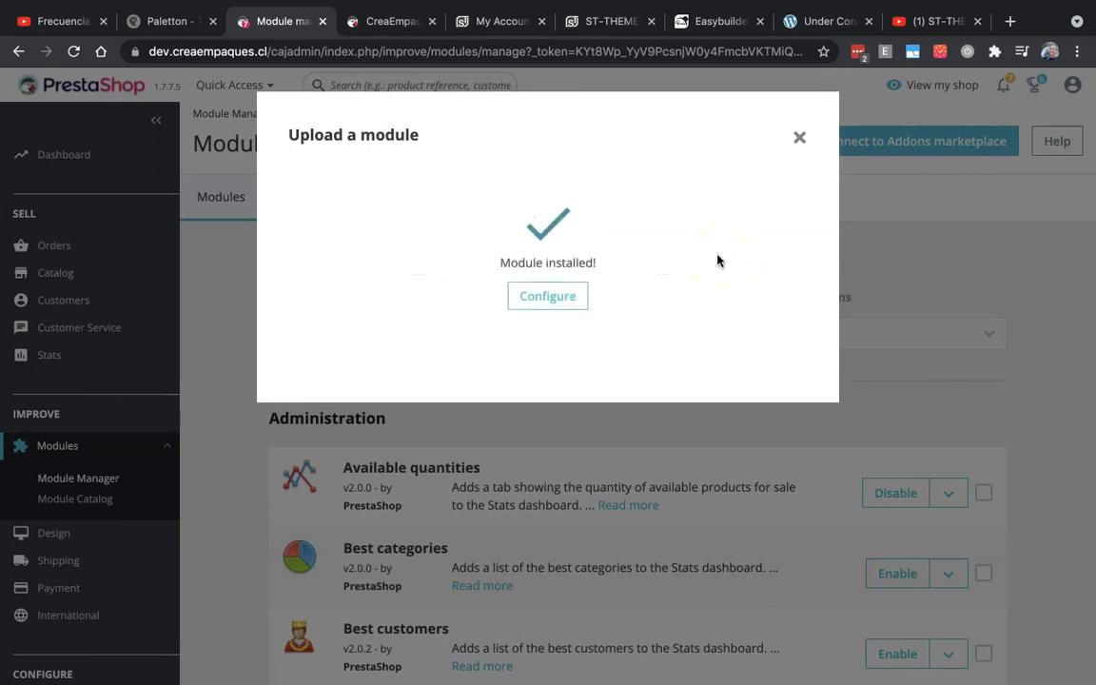
pyautogui.click(551, 303)
pyautogui.click(795, 139)
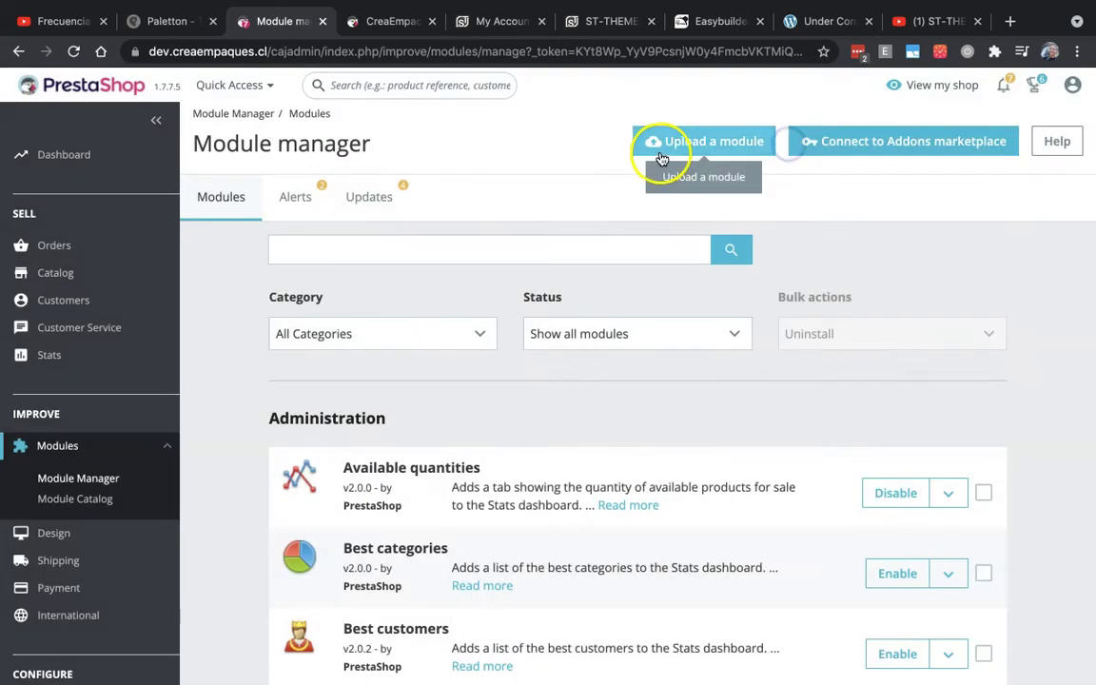
# Step: Pick steasybuilder.zip as the next module archive to upload
pyautogui.click(668, 145)
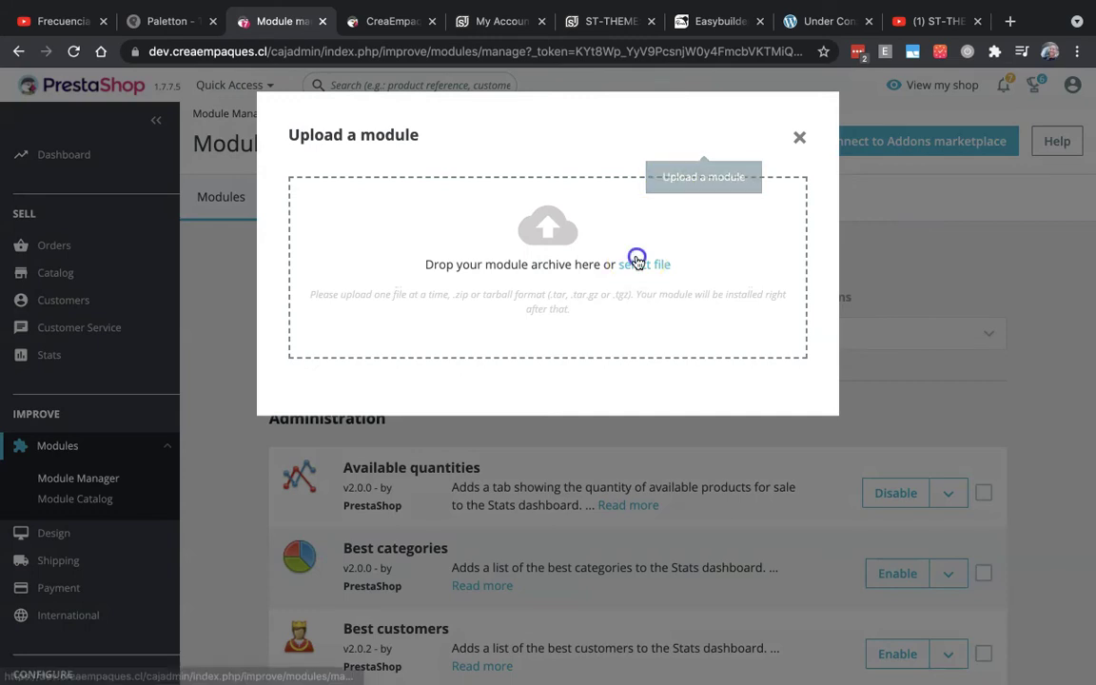
pyautogui.click(638, 264)
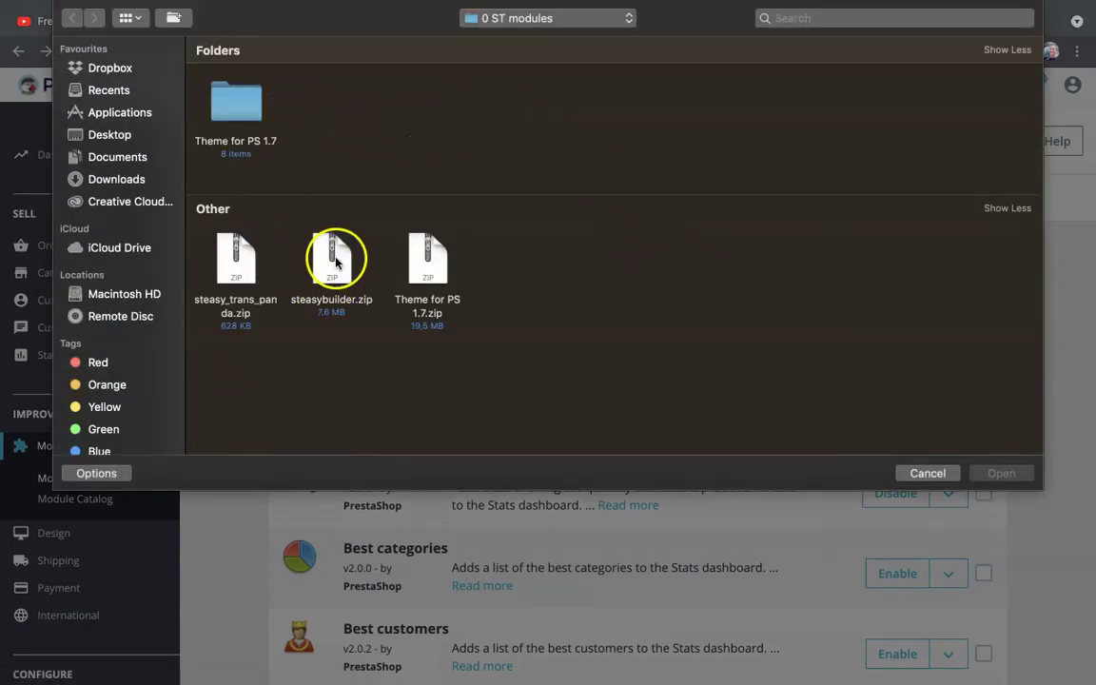
pyautogui.click(335, 259)
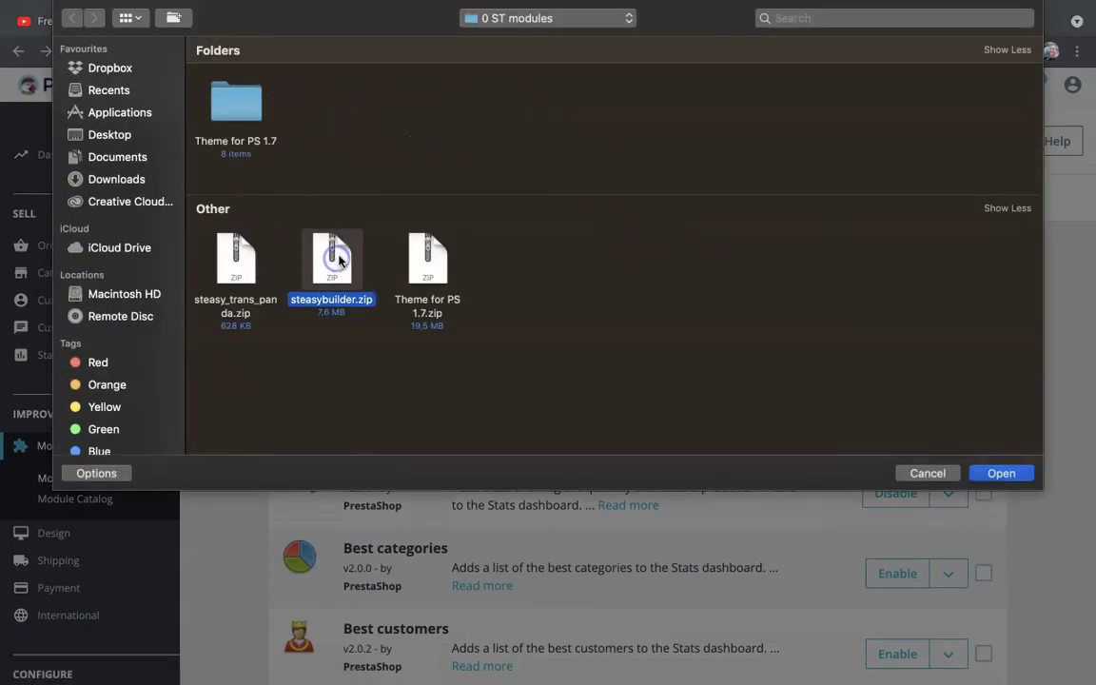
pyautogui.click(1009, 473)
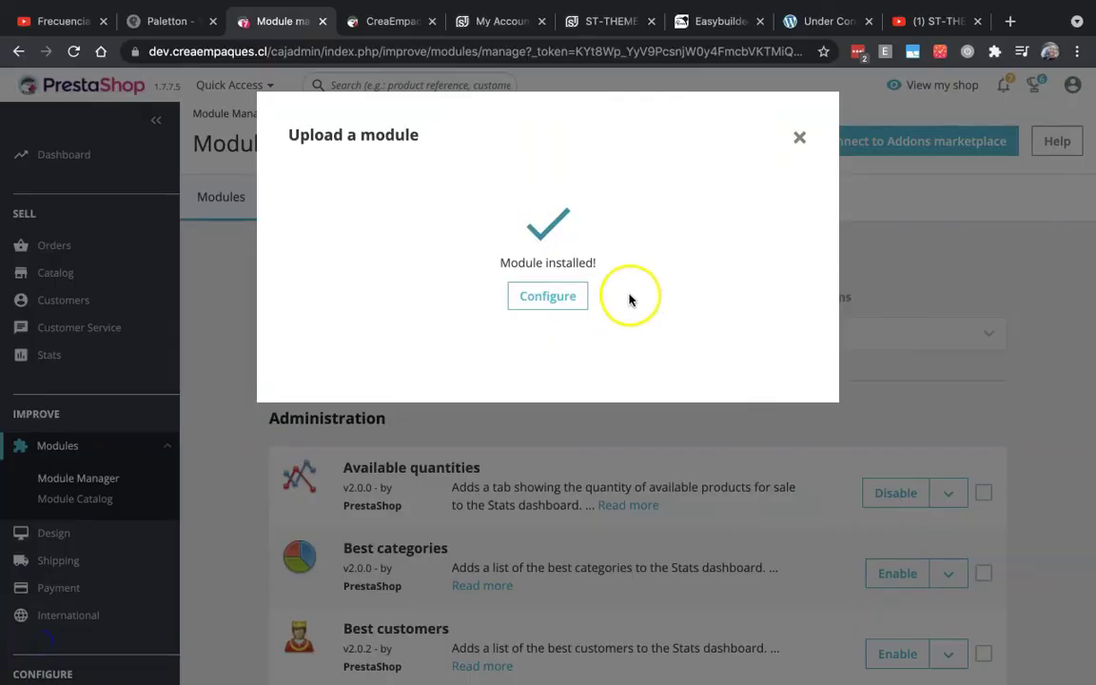
# Step: Configure the newly installed steasybuilder module to reach the Easybuilder demos page
pyautogui.click(552, 305)
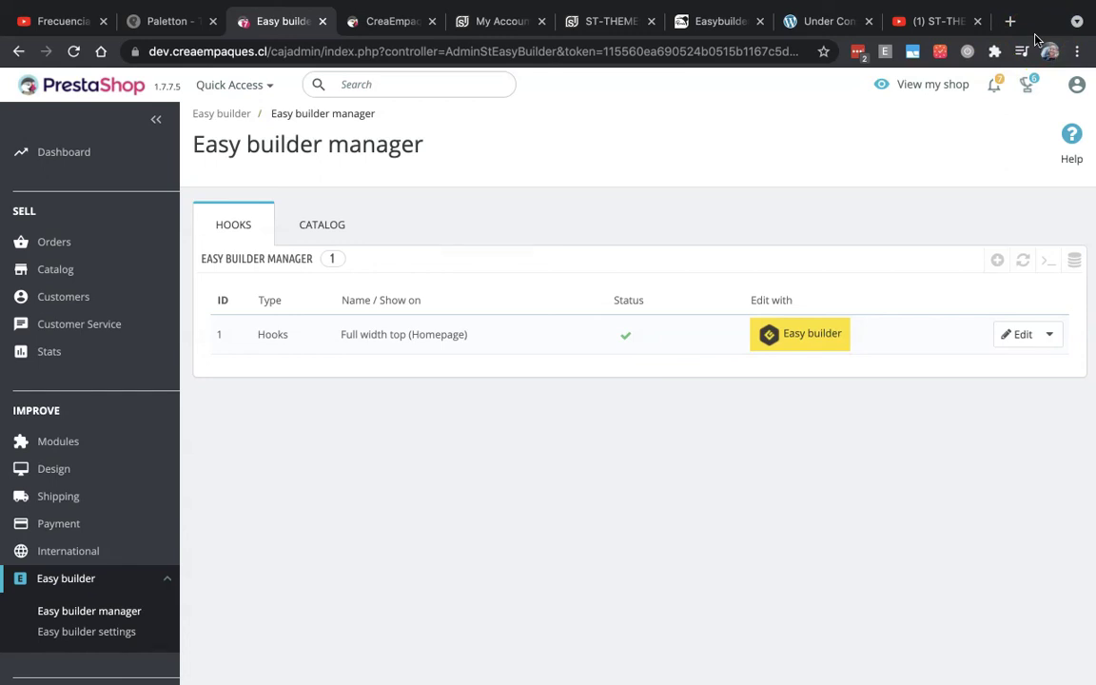
pyautogui.click(721, 21)
# Step: View the learning.sunnytoo.com Ready to Launch page and its tutorial newsletter signup form
pyautogui.scroll(-8, 526, 464)
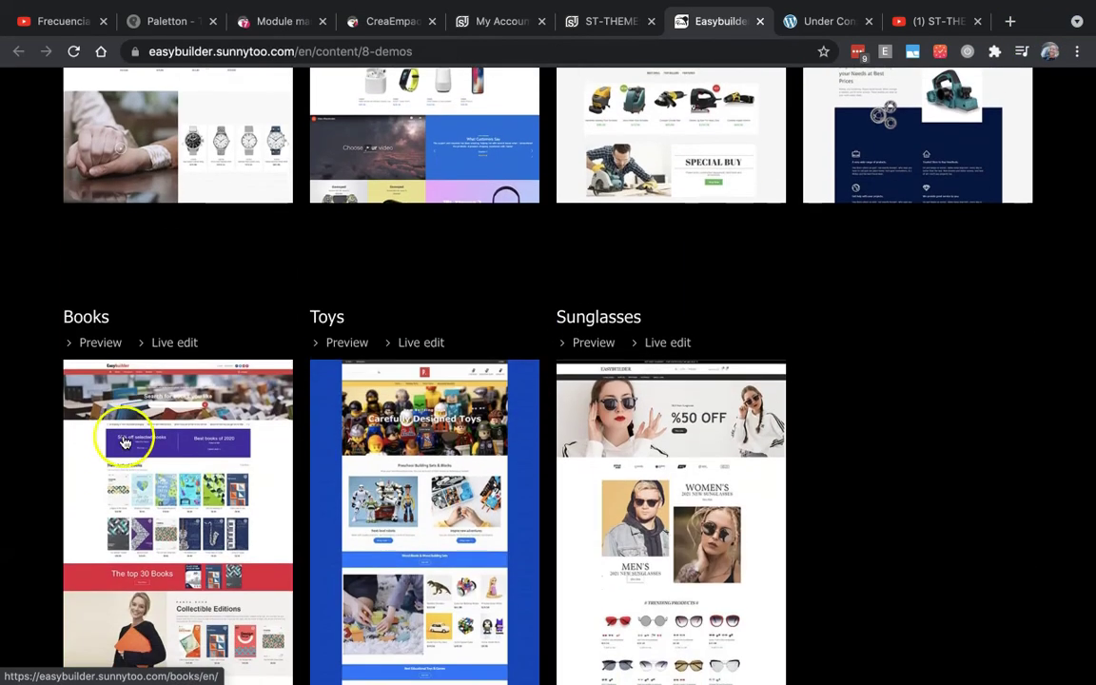
pyautogui.click(816, 23)
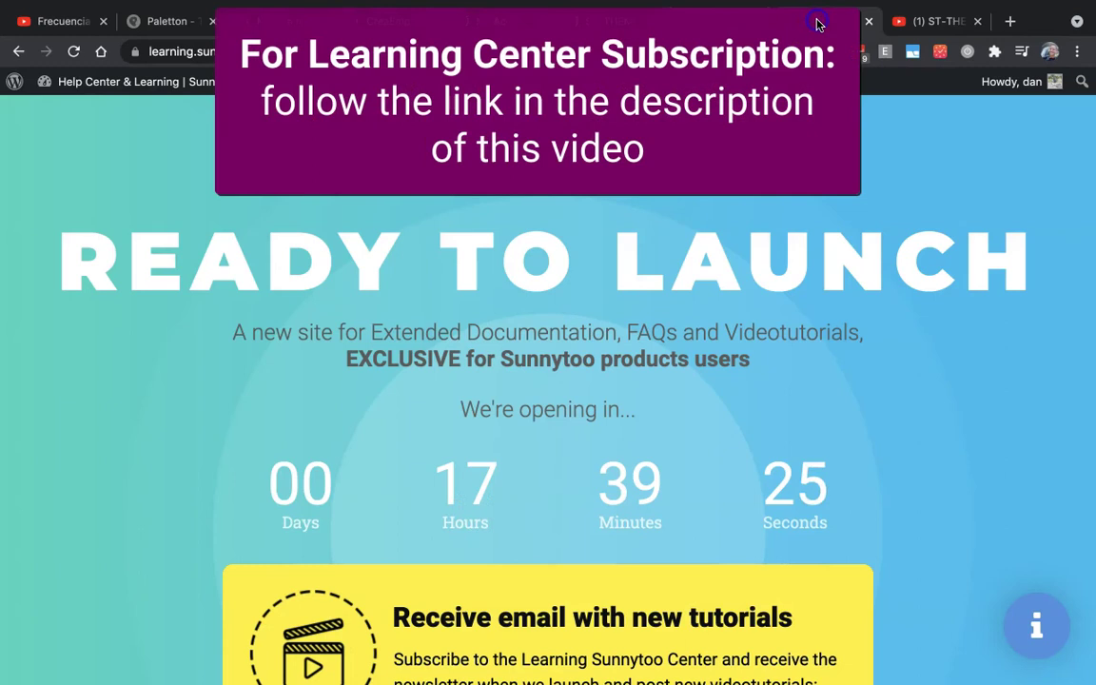
pyautogui.scroll(-3, 982, 421)
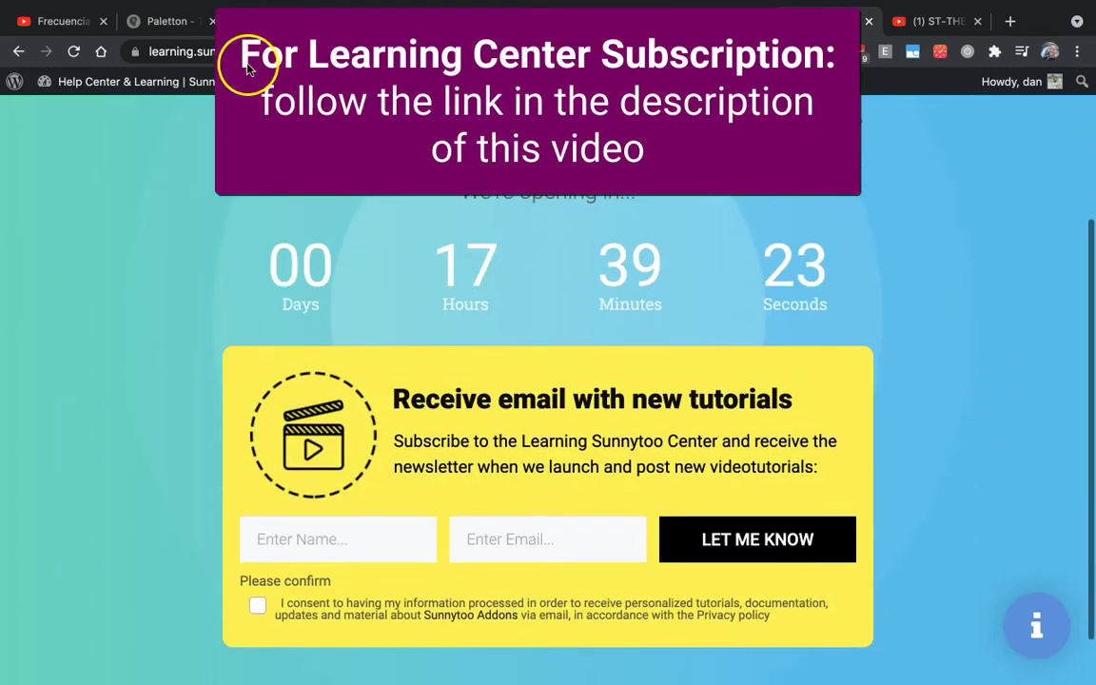
pyautogui.click(324, 538)
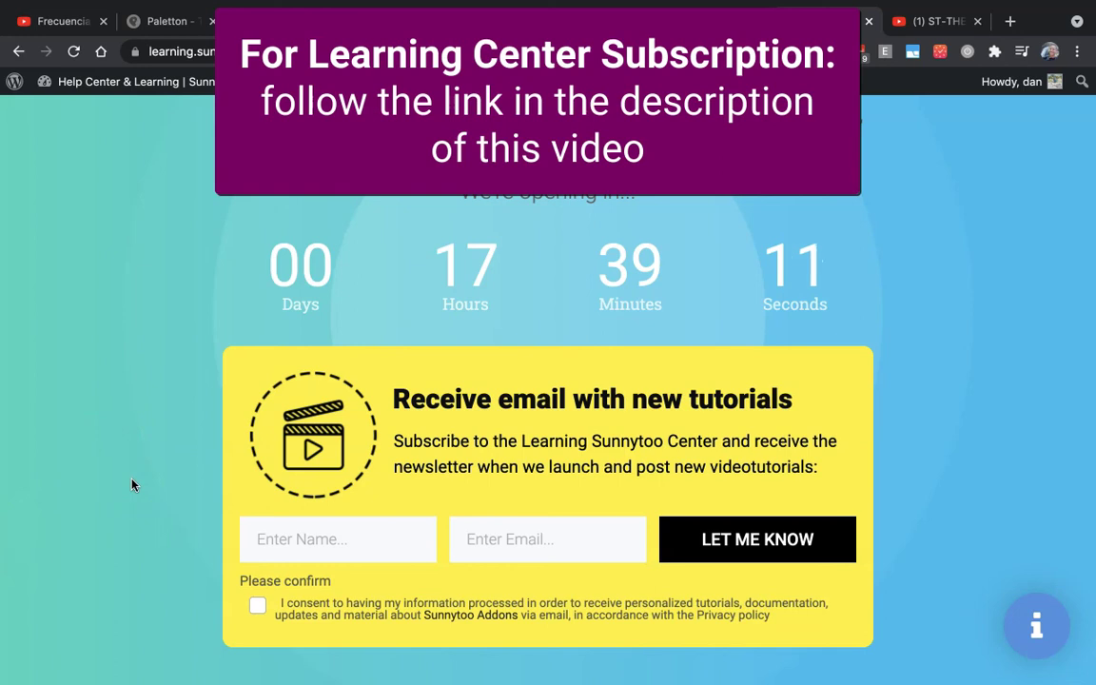
pyautogui.scroll(3, 133, 486)
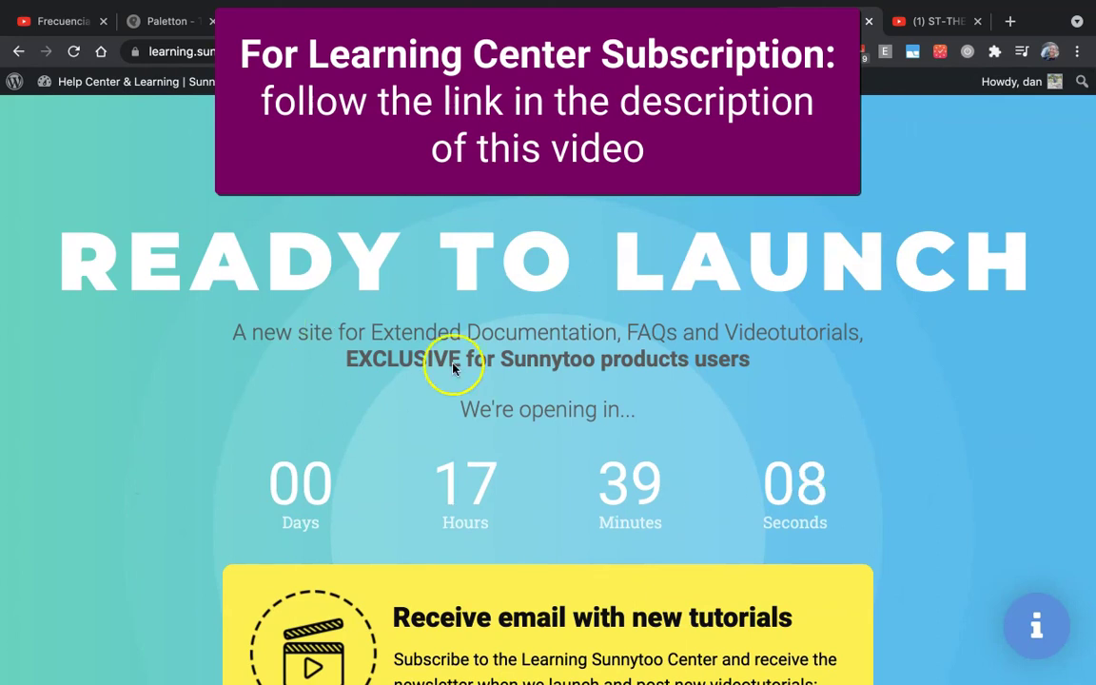